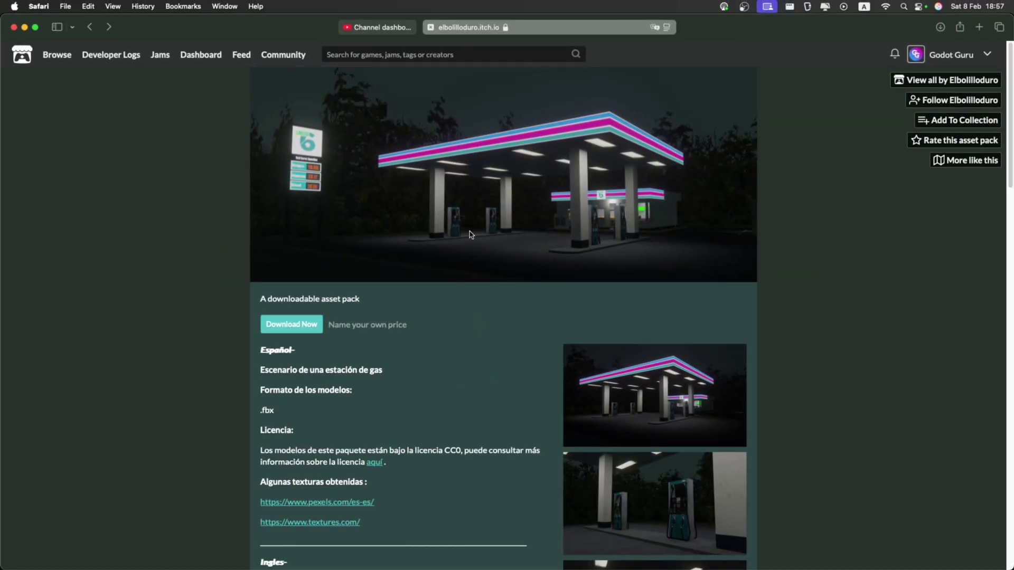
Step: Look through the gas station asset pack page, including its model format, license and downloadable files
{"action": "scroll", "coordinate": [472, 232], "scroll_direction": "down", "scroll_amount": 5}
{"action": "scroll", "coordinate": [483, 240], "scroll_direction": "down", "scroll_amount": 3}
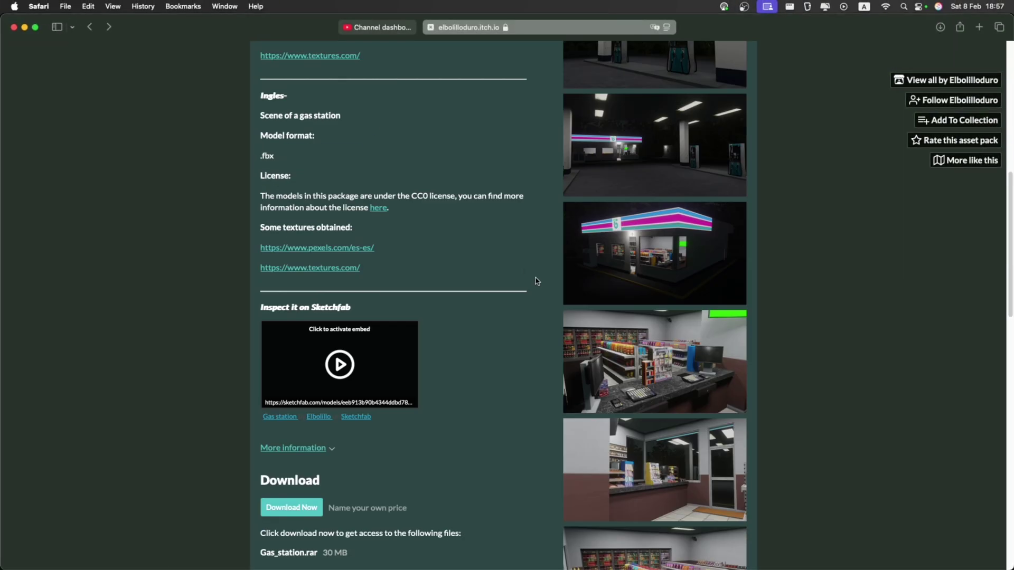
{"action": "scroll", "coordinate": [537, 281], "scroll_direction": "down", "scroll_amount": 2}
{"action": "scroll", "coordinate": [528, 346], "scroll_direction": "up", "scroll_amount": 10}
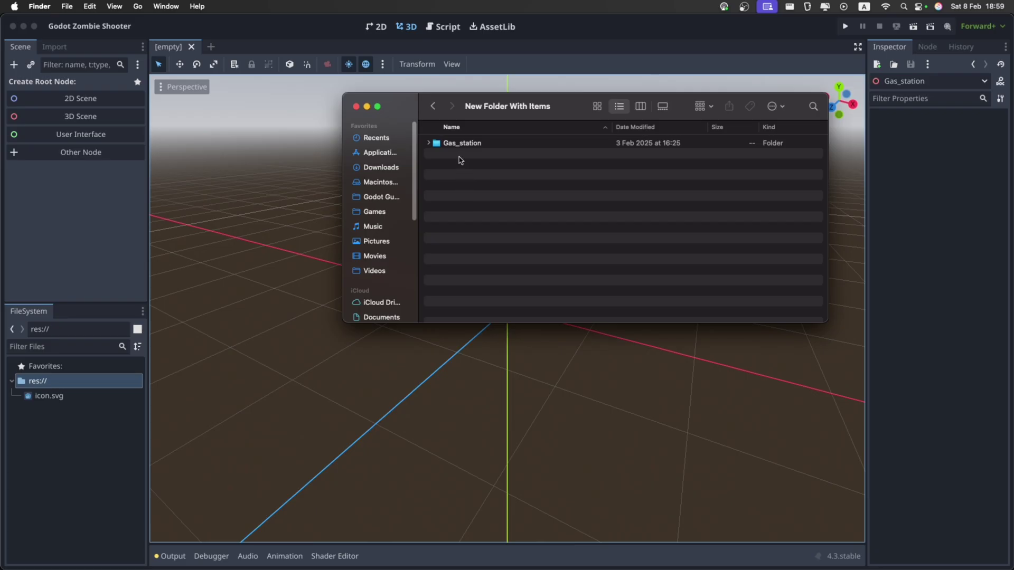
Step: Import the Gas_station folder from Finder into the Godot project's res:// root
{"action": "left_click", "coordinate": [459, 147]}
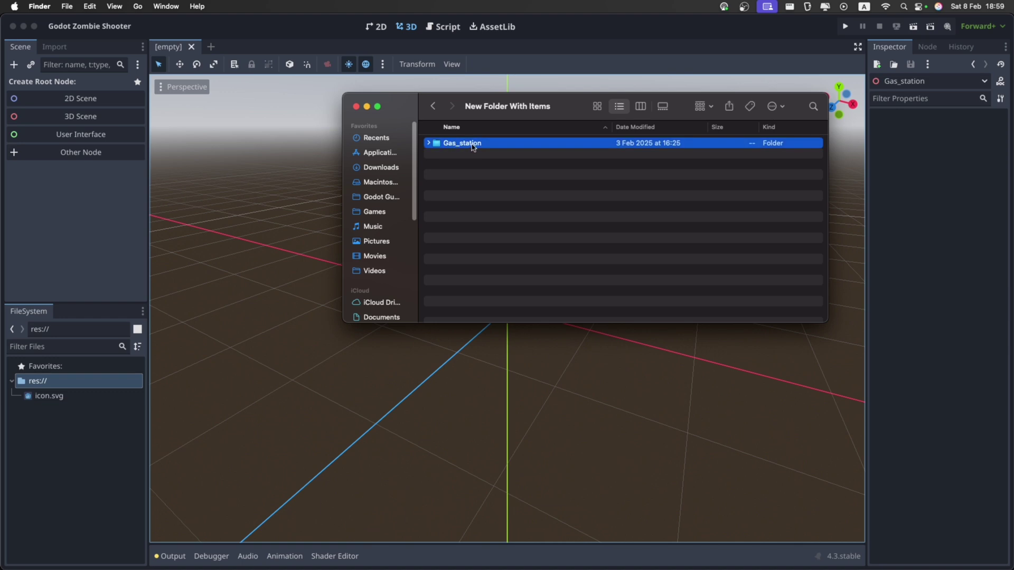
{"action": "left_click_drag", "start_coordinate": [472, 147], "coordinate": [98, 416]}
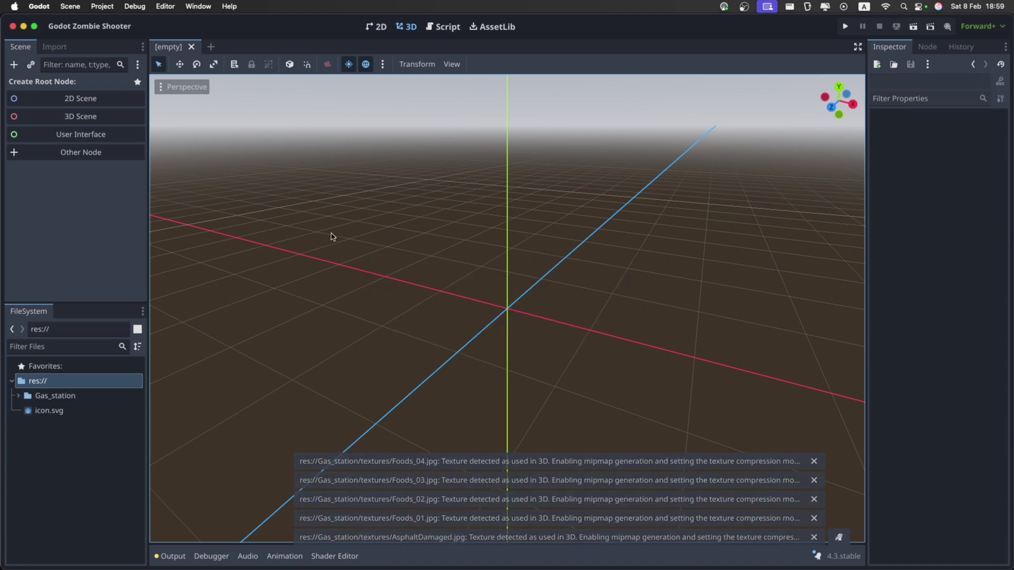
Step: Create a 3D scene root node and rename it World
{"action": "left_click", "coordinate": [87, 118]}
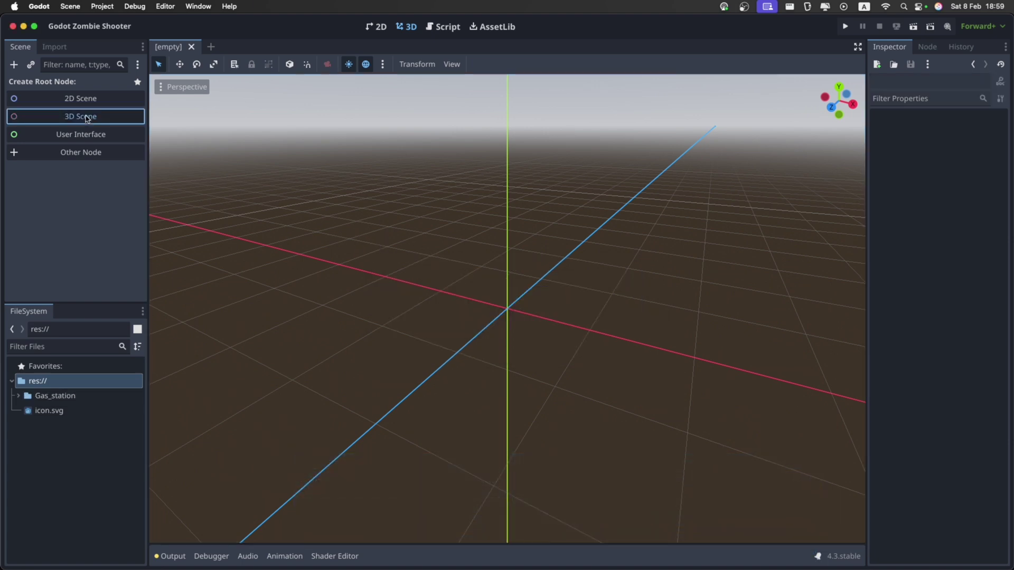
{"action": "double_click", "coordinate": [81, 87]}
{"action": "type", "text": "W"}
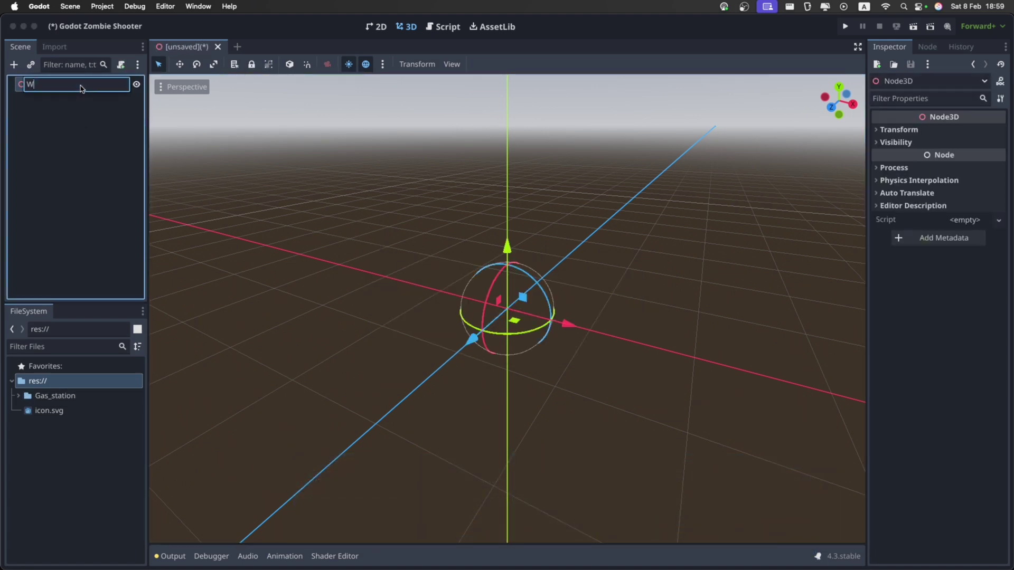
{"action": "type", "text": "orld"}
{"action": "key", "text": "Return"}
Step: Place the Gas_station.fbx model from the Gas_station Models folder into the World scene
{"action": "left_click", "coordinate": [19, 397]}
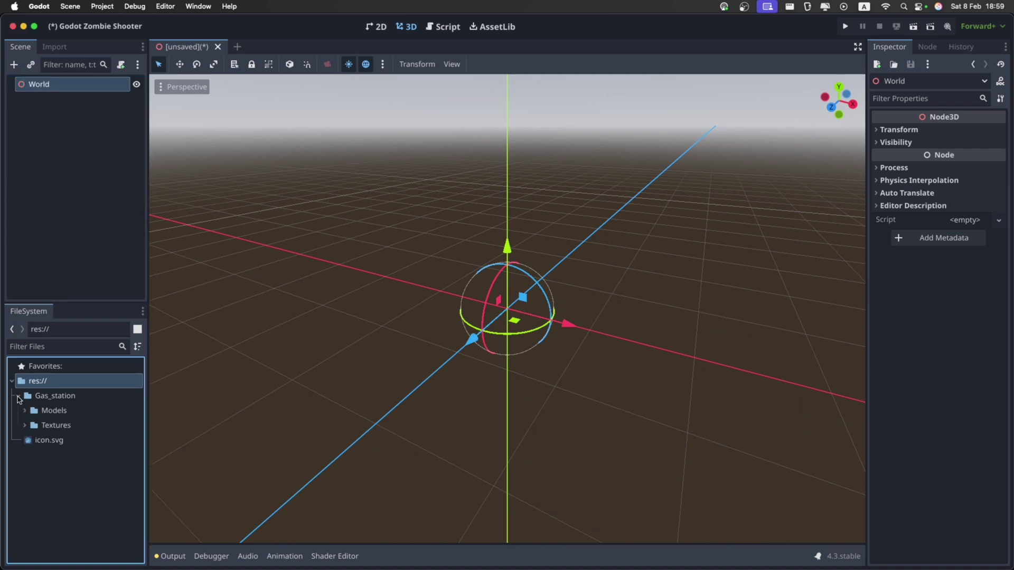
{"action": "left_click", "coordinate": [25, 412]}
{"action": "left_click_drag", "start_coordinate": [63, 432], "coordinate": [498, 320]}
Step: Reset the Gas_station node's position to the origin and make the instance local to the scene
{"action": "left_click", "coordinate": [897, 129]}
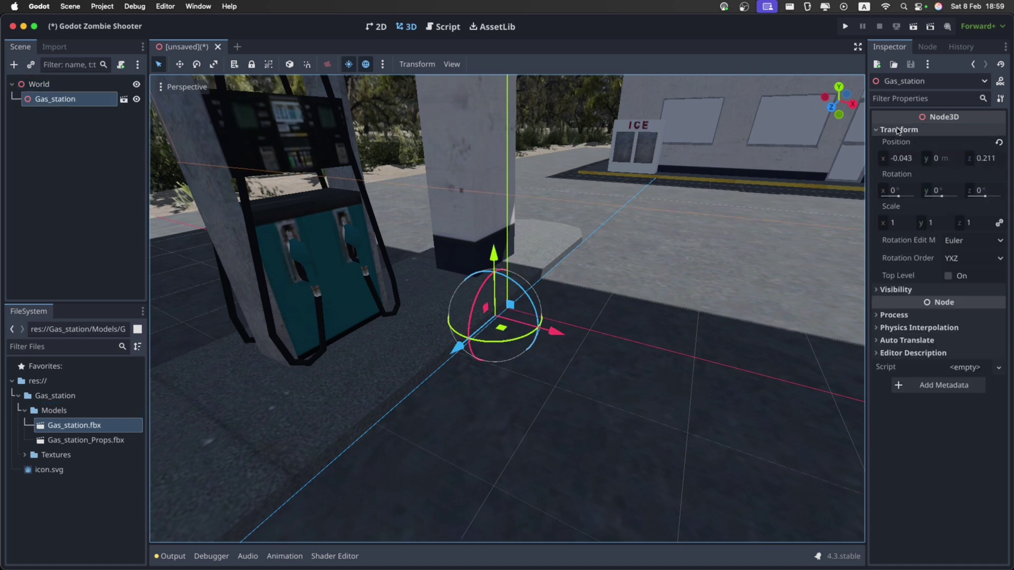
{"action": "left_click", "coordinate": [1000, 143]}
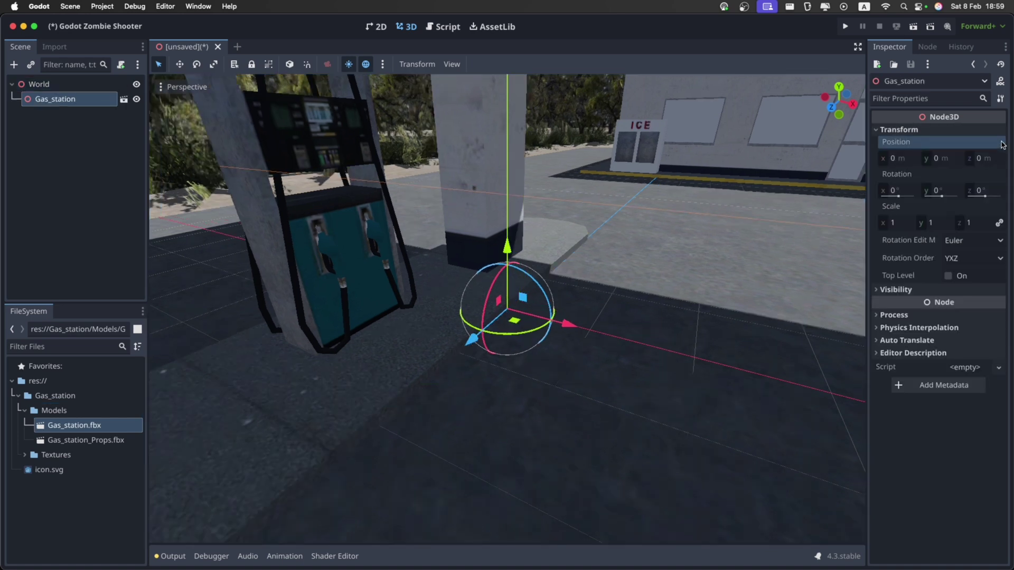
{"action": "right_click", "coordinate": [61, 103]}
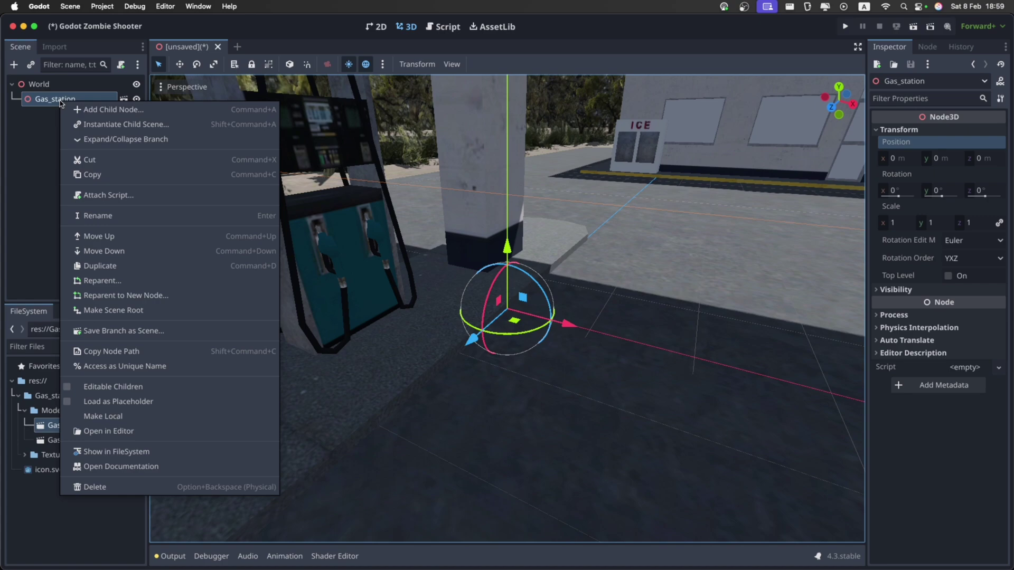
{"action": "left_click", "coordinate": [103, 417]}
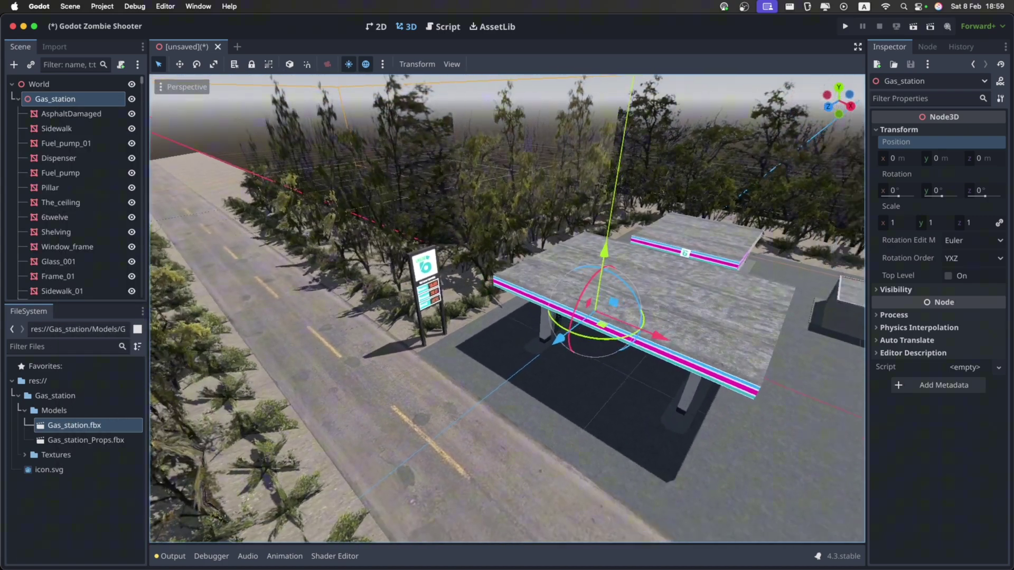
Step: Inspect the gas station, its surrounding trees and the road by flying through the scene
{"action": "right_click_drag", "start_coordinate": [507, 308], "coordinate": [687, 311]}
{"action": "right_click_drag", "start_coordinate": [507, 309], "coordinate": [580, 293]}
{"action": "key", "text": "s"}
{"action": "key", "text": "w"}
{"action": "key", "text": "d"}
{"action": "left_click_drag", "start_coordinate": [580, 293], "coordinate": [523, 302]}
{"action": "key", "text": "a"}
{"action": "right_click_drag", "start_coordinate": [522, 303], "coordinate": [627, 253]}
{"action": "key", "text": "w"}
{"action": "key", "text": "w"}
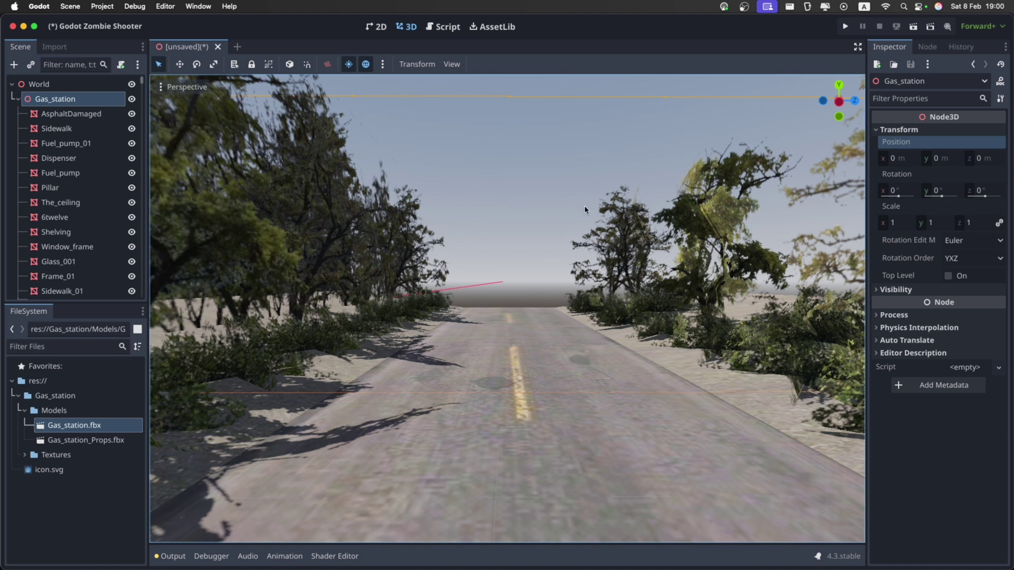
Step: Add the preview sun and the preview environment to the scene as nodes
{"action": "left_click", "coordinate": [382, 64]}
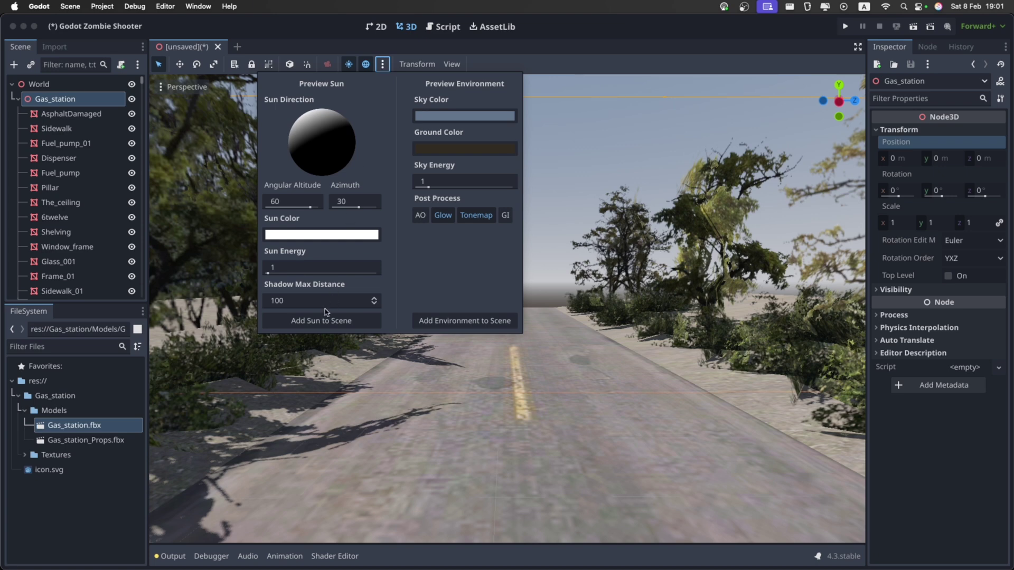
{"action": "left_click", "coordinate": [322, 322]}
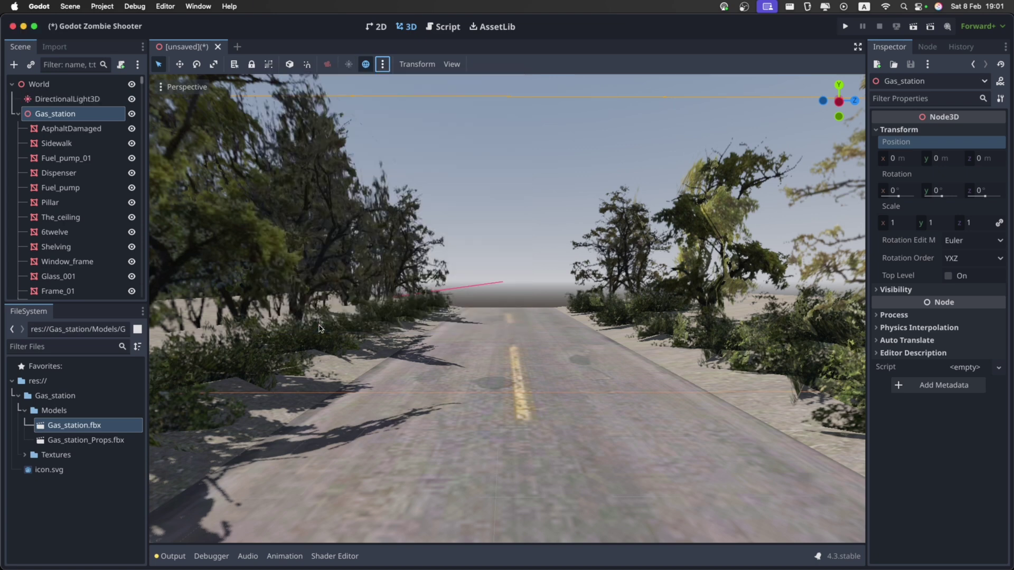
{"action": "left_click", "coordinate": [382, 65]}
{"action": "left_click", "coordinate": [448, 322]}
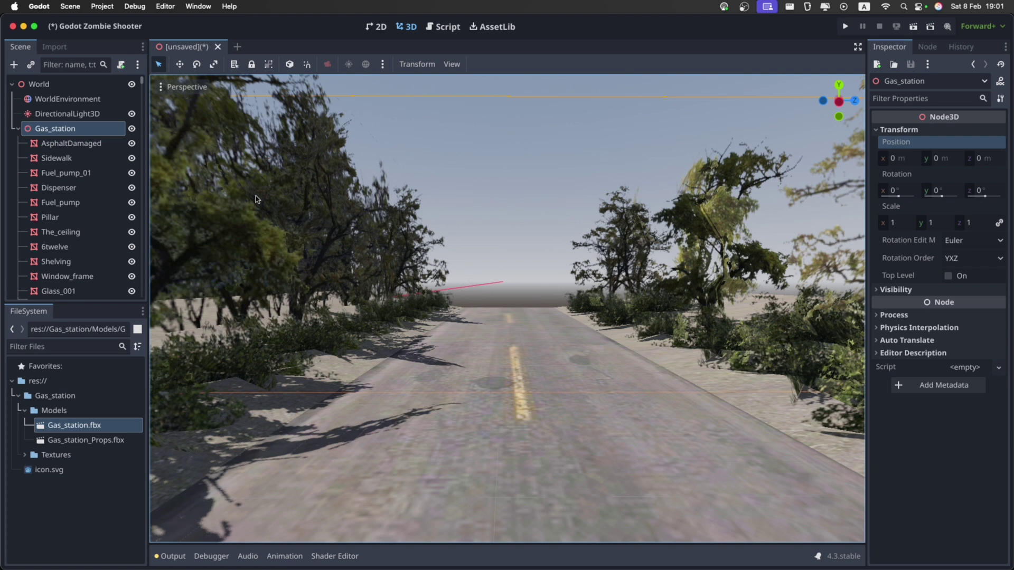
Step: Set the DirectionalLight3D's light energy to 0.5
{"action": "left_click", "coordinate": [83, 115]}
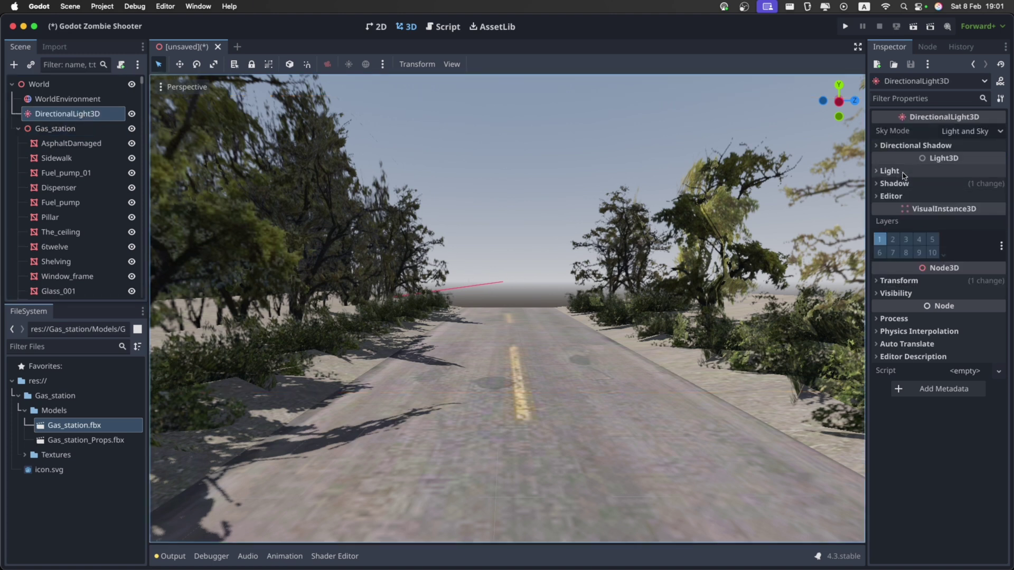
{"action": "left_click", "coordinate": [902, 174]}
{"action": "left_click", "coordinate": [972, 204]}
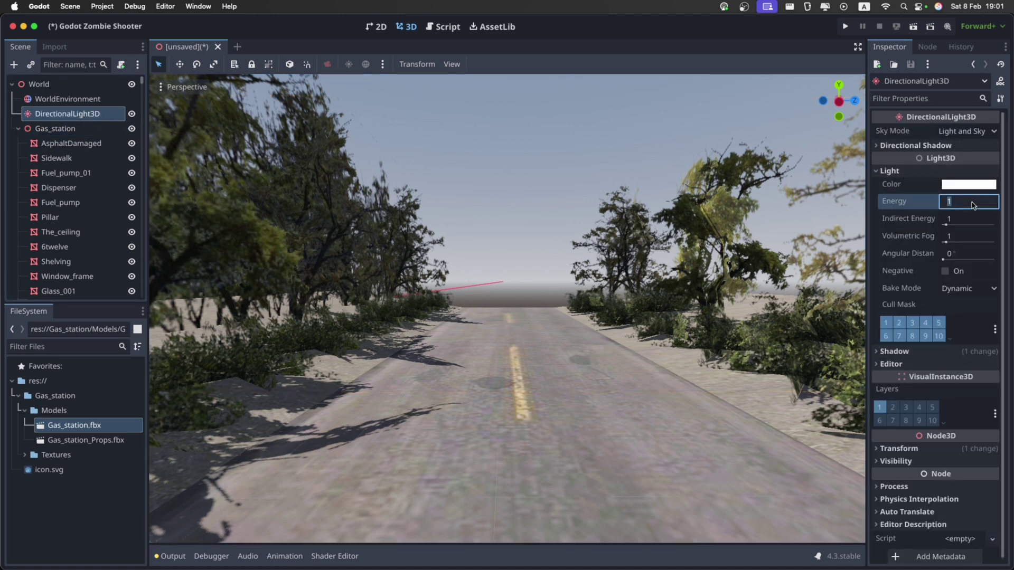
{"action": "key", "text": "Return"}
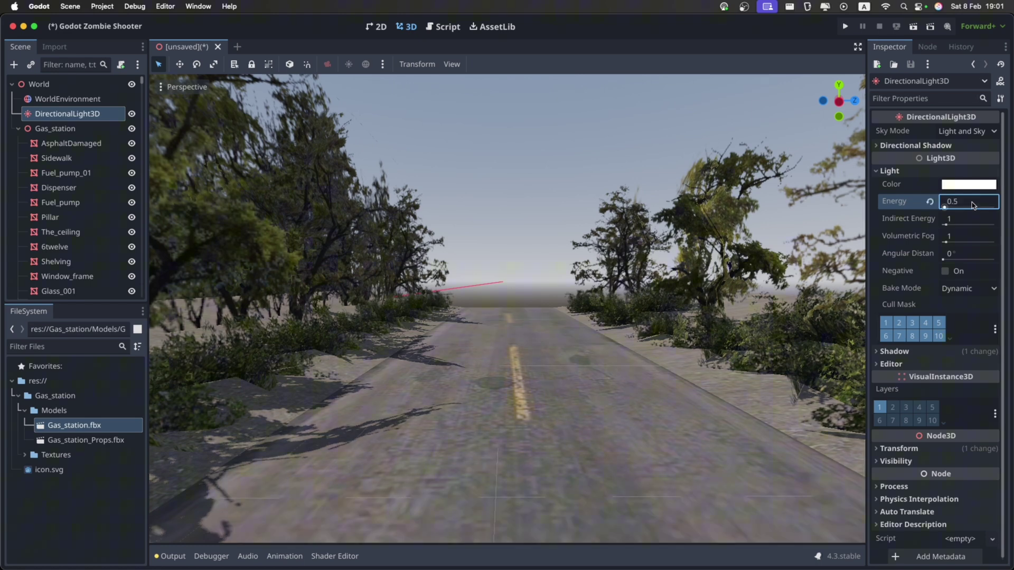
Step: Disable Glow in the WorldEnvironment node's environment resource
{"action": "left_click", "coordinate": [72, 101]}
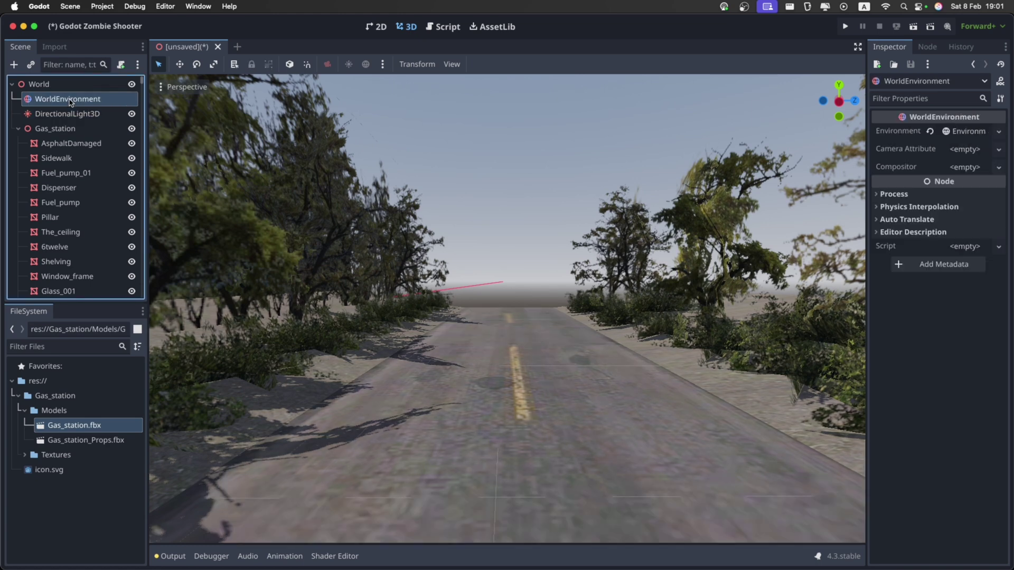
{"action": "left_click", "coordinate": [963, 131]}
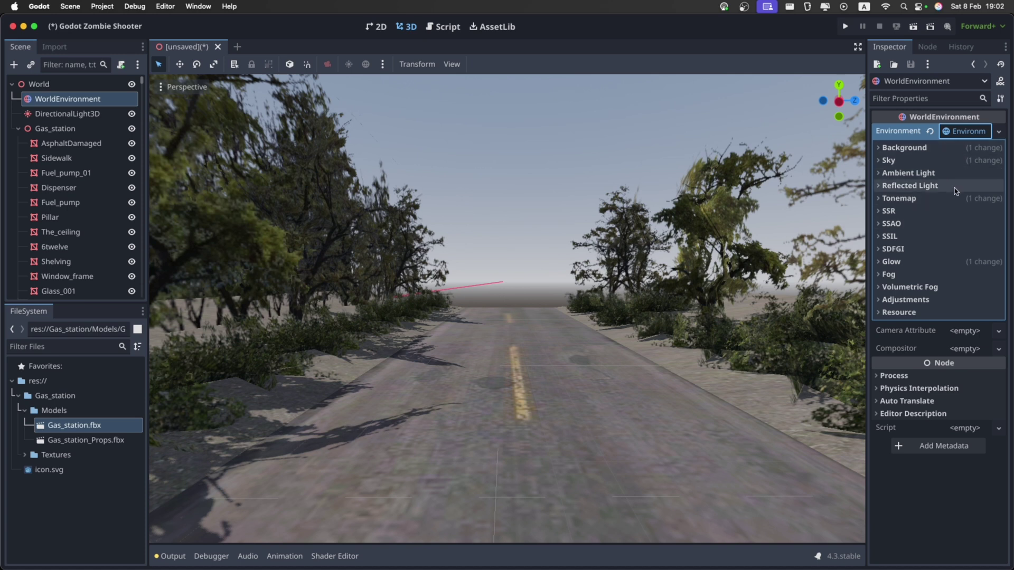
{"action": "left_click", "coordinate": [929, 262]}
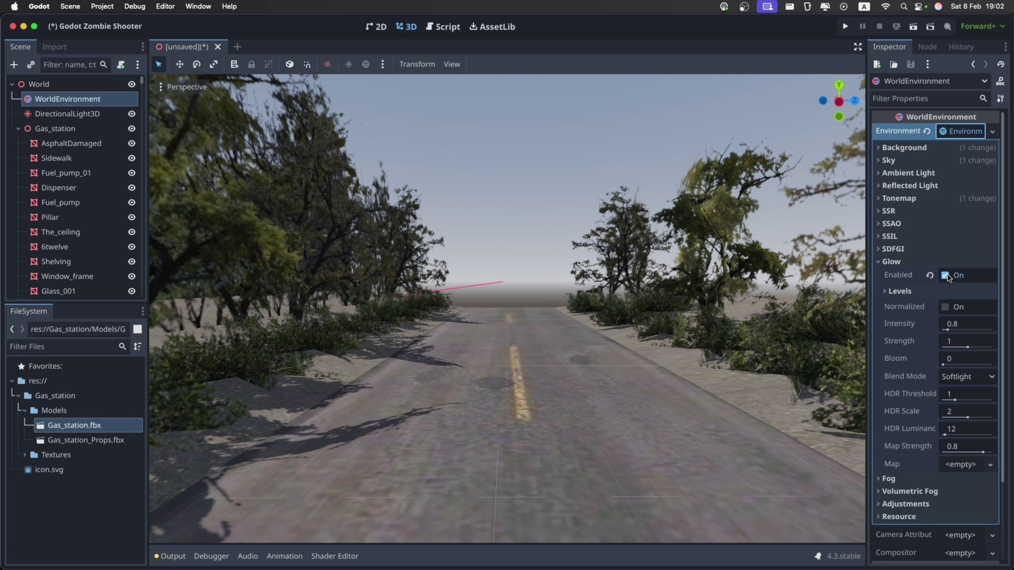
{"action": "left_click", "coordinate": [946, 275]}
{"action": "left_click", "coordinate": [925, 261]}
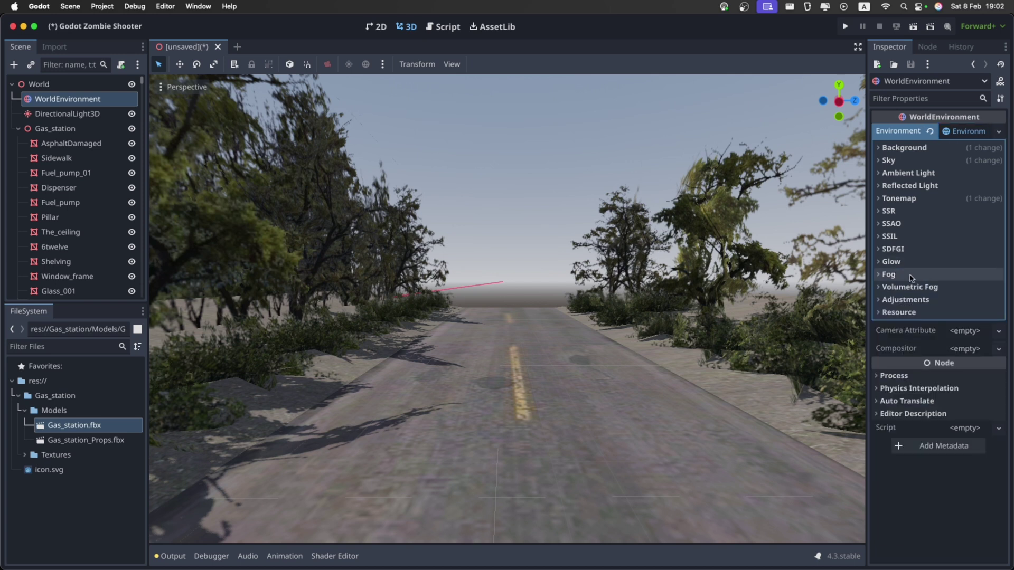
Step: Enable Fog in the environment and set its density to 0.1
{"action": "left_click", "coordinate": [911, 275]}
{"action": "left_click", "coordinate": [948, 289]}
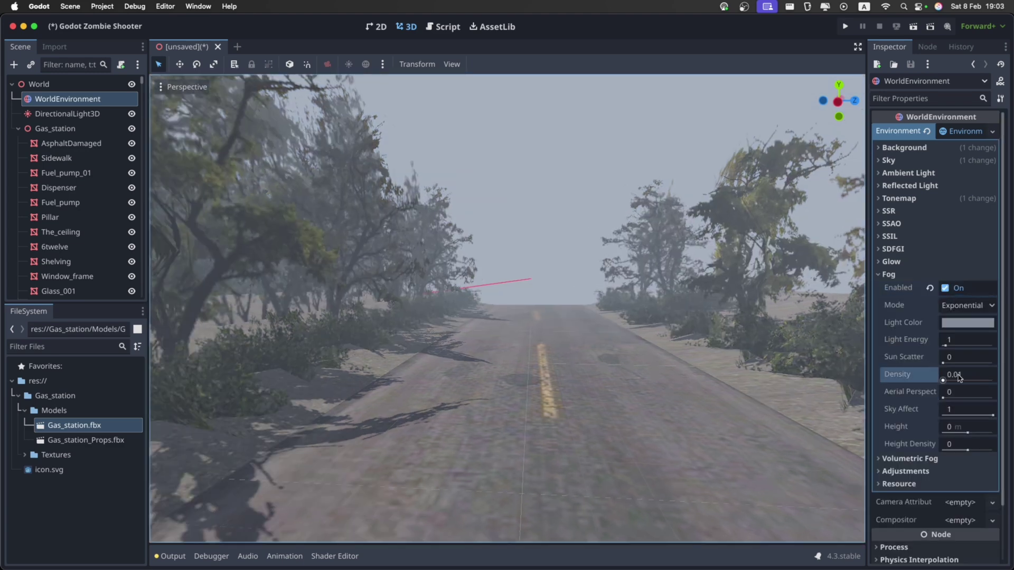
{"action": "left_click", "coordinate": [980, 377]}
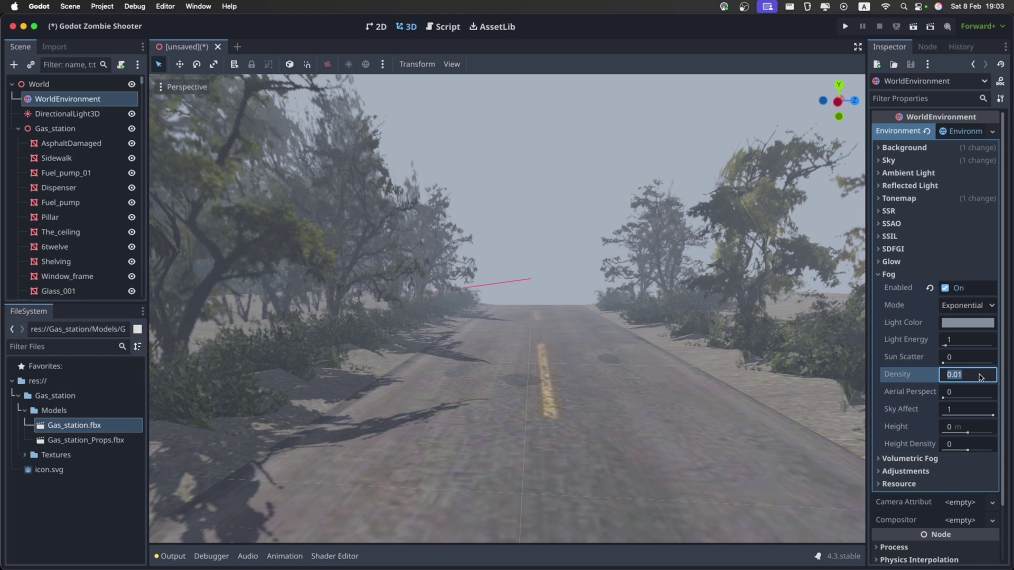
{"action": "type", "text": "0."}
{"action": "key", "text": "Return"}
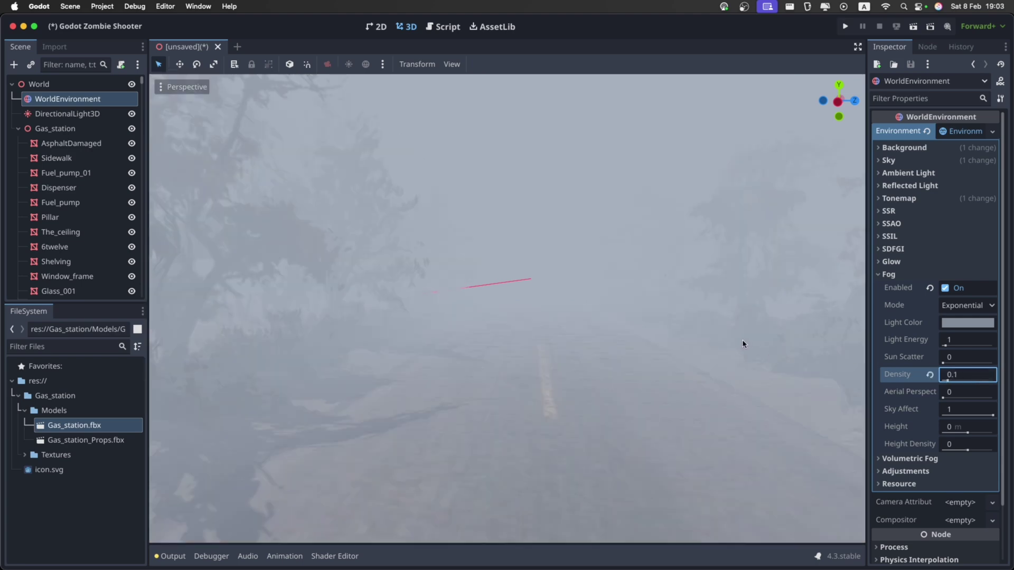
Step: Darken the fog's light color to hex 44474f
{"action": "right_click_drag", "start_coordinate": [742, 344], "coordinate": [855, 344]}
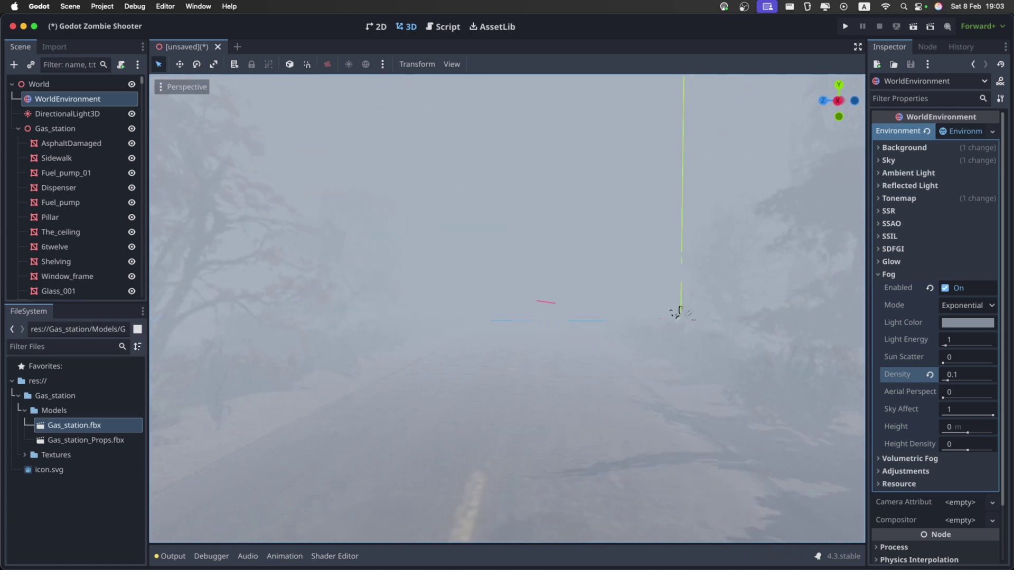
{"action": "middle_click_drag", "start_coordinate": [677, 313], "coordinate": [608, 319]}
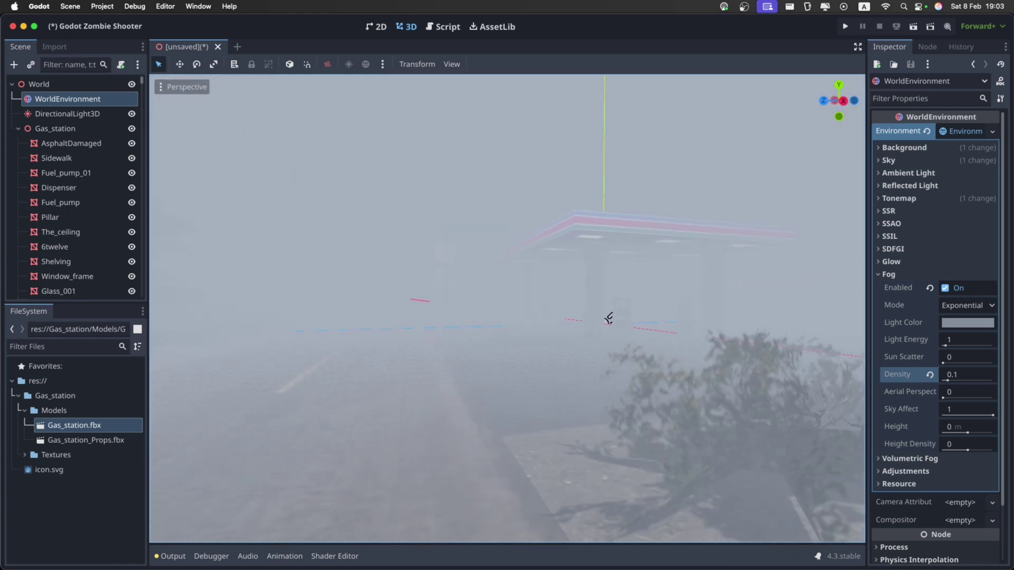
{"action": "key", "text": "w"}
{"action": "right_click_drag", "start_coordinate": [609, 318], "coordinate": [415, 317]}
{"action": "left_click", "coordinate": [966, 326]}
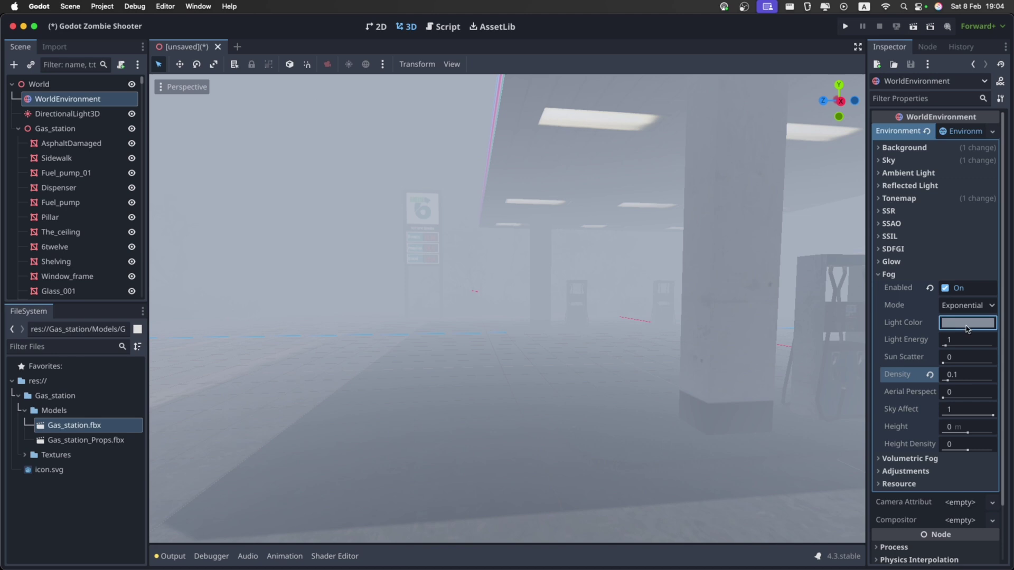
{"action": "left_click", "coordinate": [968, 323]}
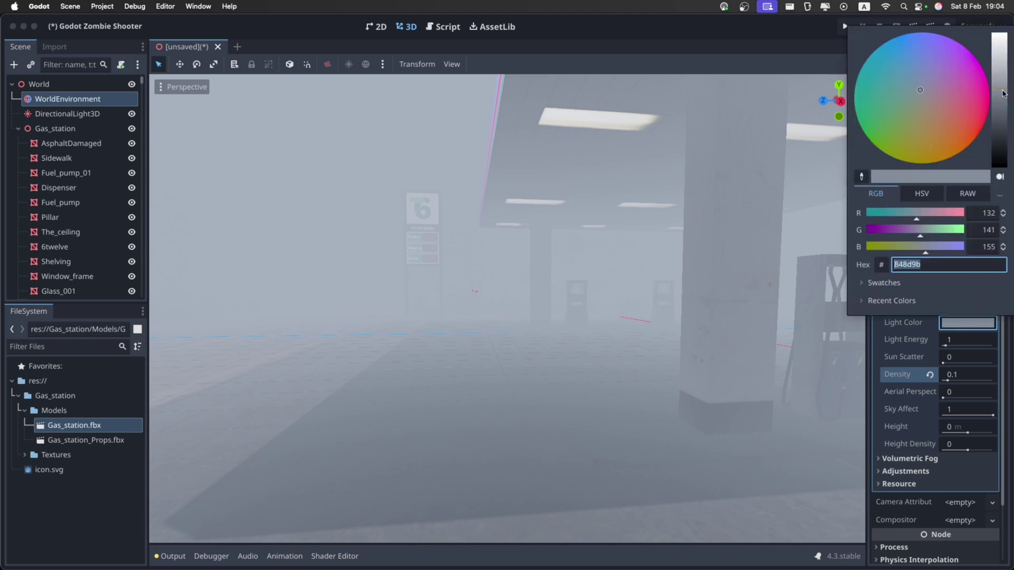
{"action": "left_click_drag", "start_coordinate": [1003, 93], "coordinate": [1003, 117]}
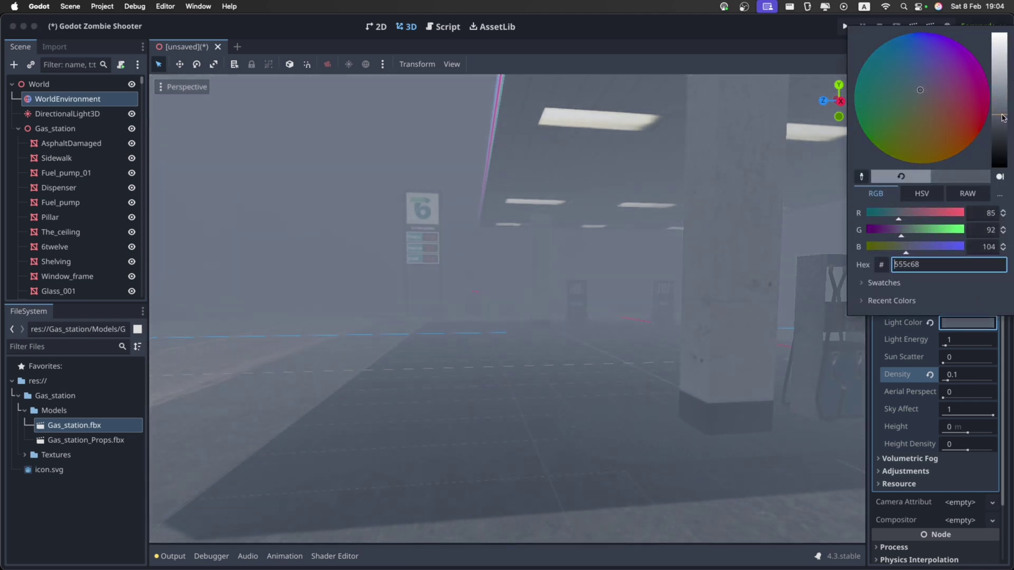
{"action": "double_click", "coordinate": [898, 265]}
{"action": "type", "text": "44474f"}
{"action": "key", "text": "Return"}
Step: Examine how the darkened fog looks around the gas station and along the road
{"action": "right_click_drag", "start_coordinate": [739, 306], "coordinate": [931, 306]}
{"action": "right_click_drag", "start_coordinate": [369, 311], "coordinate": [261, 308]}
{"action": "key", "text": "d"}
{"action": "key", "text": "w"}
{"action": "key", "text": "w"}
{"action": "right_click_drag", "start_coordinate": [338, 316], "coordinate": [552, 431]}
{"action": "key", "text": "w"}
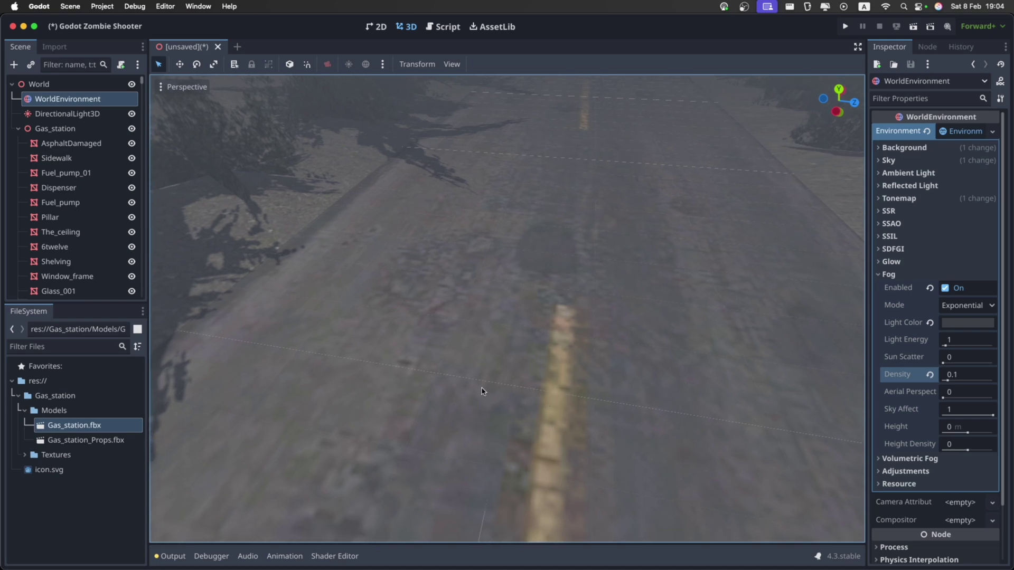
{"action": "right_click_drag", "start_coordinate": [482, 391], "coordinate": [207, 316]}
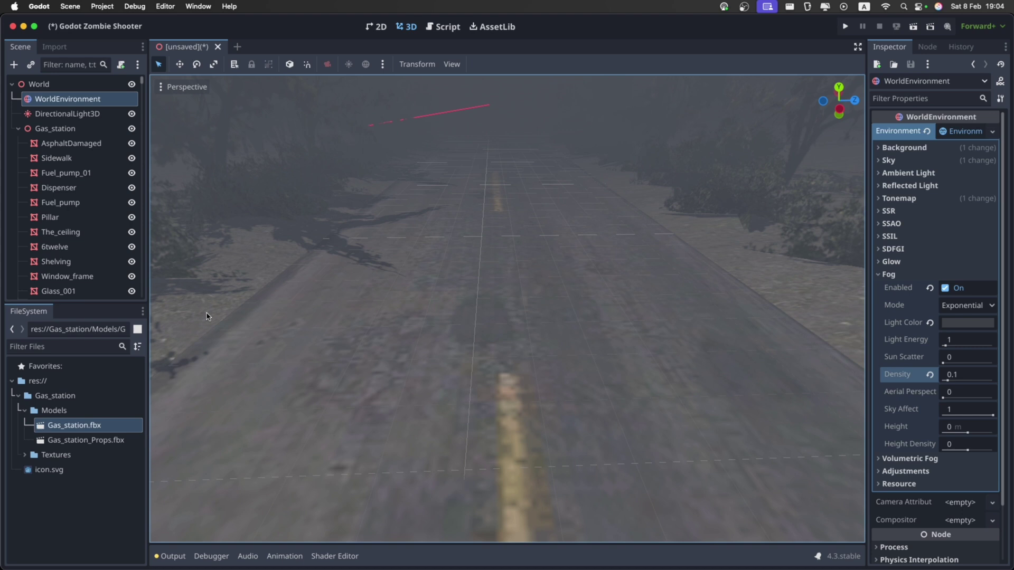
Step: Add a StaticBody3D node under World, with the Gas_station branch collapsed, and rename it Borders
{"action": "left_click", "coordinate": [19, 129]}
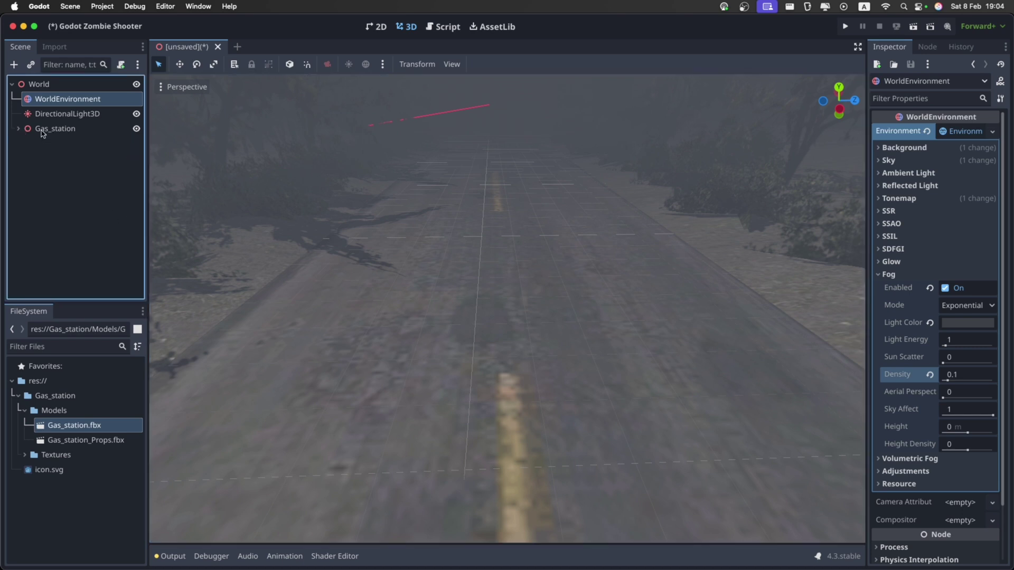
{"action": "right_click", "coordinate": [46, 86]}
{"action": "left_click", "coordinate": [68, 94]}
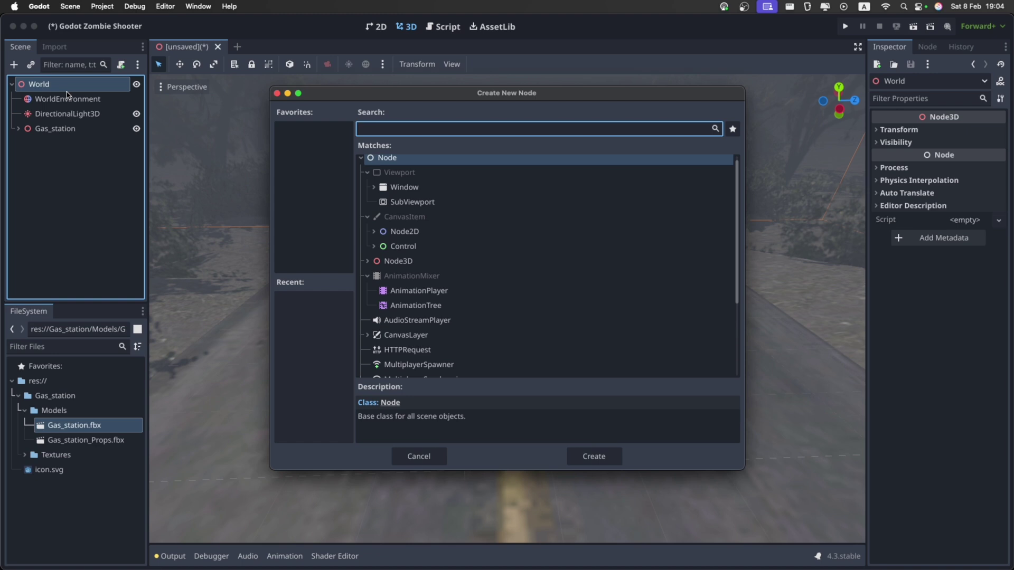
{"action": "type", "text": "st"}
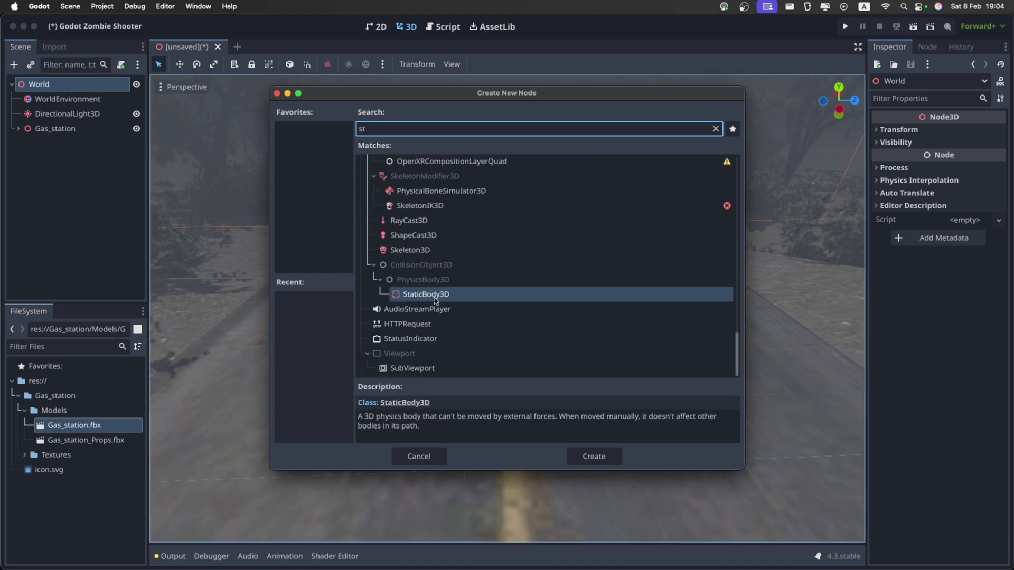
{"action": "double_click", "coordinate": [427, 295]}
{"action": "double_click", "coordinate": [103, 144]}
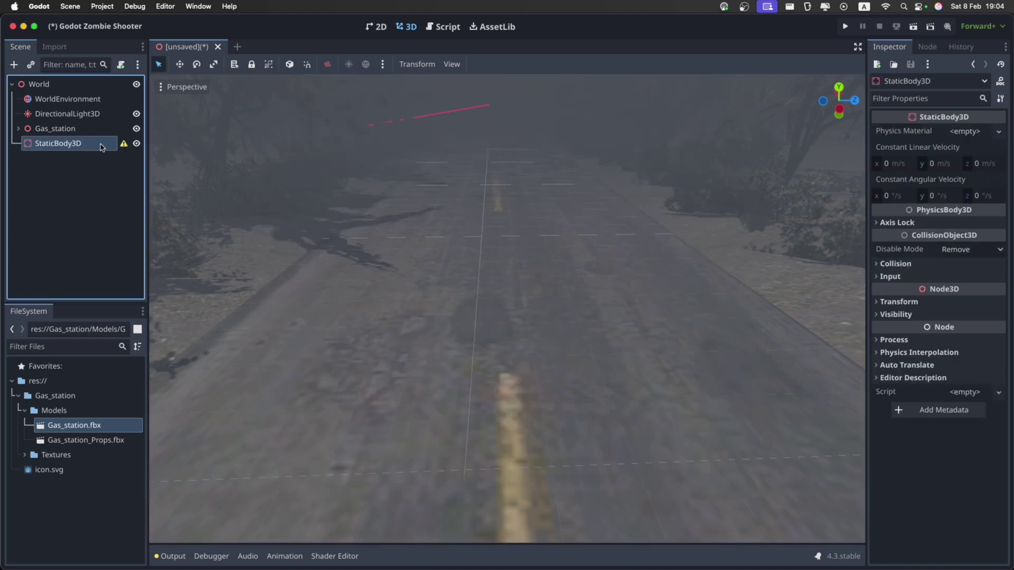
{"action": "type", "text": "Bor"}
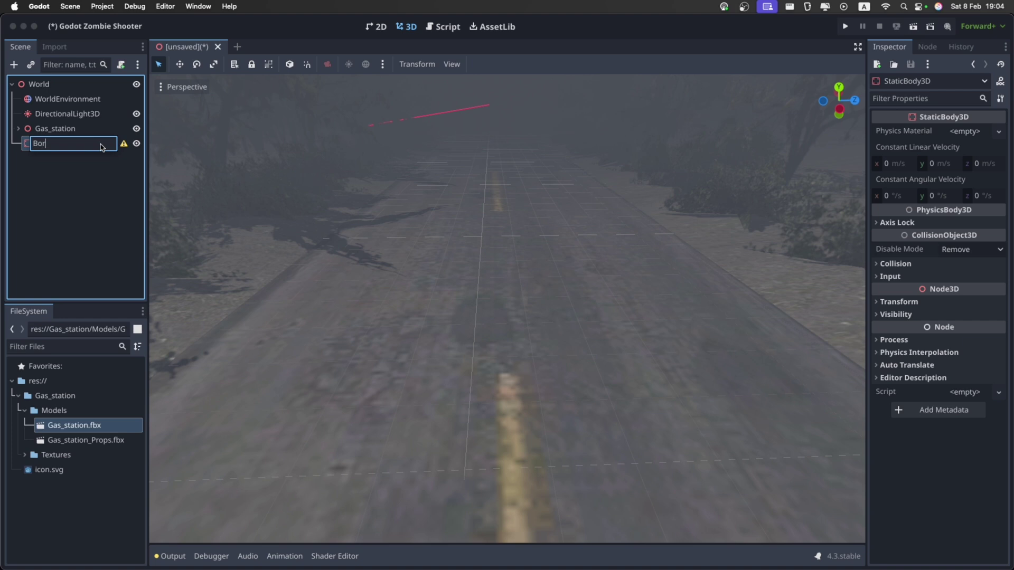
{"action": "type", "text": "ders"}
{"action": "key", "text": "Return"}
Step: Add a CollisionShape3D child to Borders and assign it a new WorldBoundaryShape3D
{"action": "right_click", "coordinate": [102, 147]}
{"action": "left_click", "coordinate": [106, 150]}
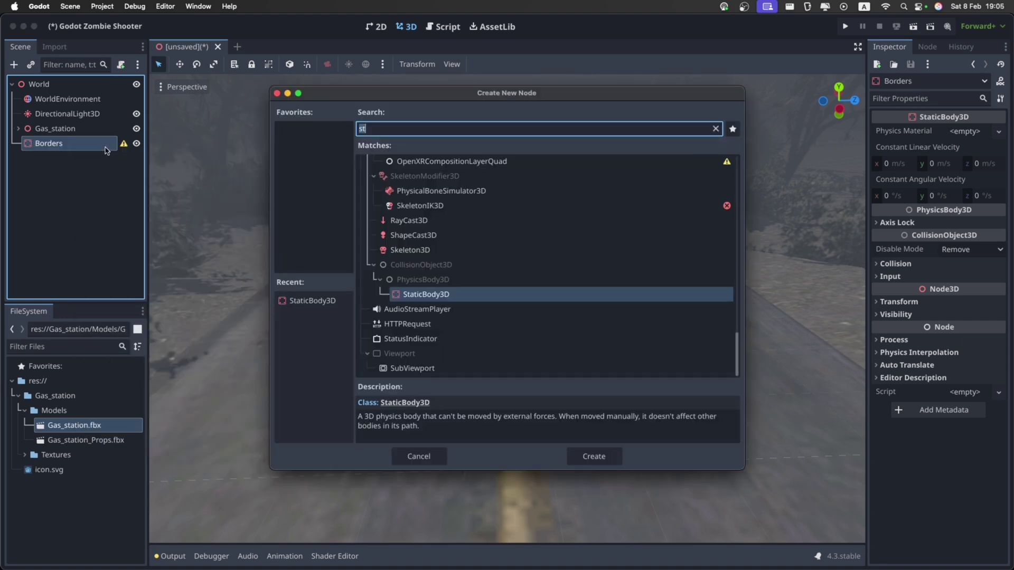
{"action": "type", "text": "coll"}
{"action": "left_click", "coordinate": [438, 269]}
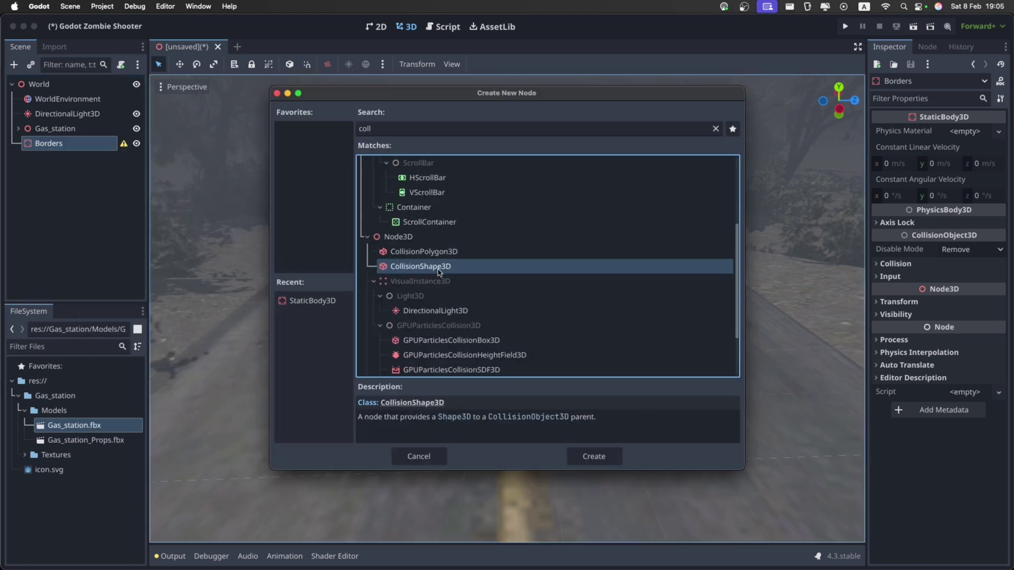
{"action": "double_click", "coordinate": [437, 267]}
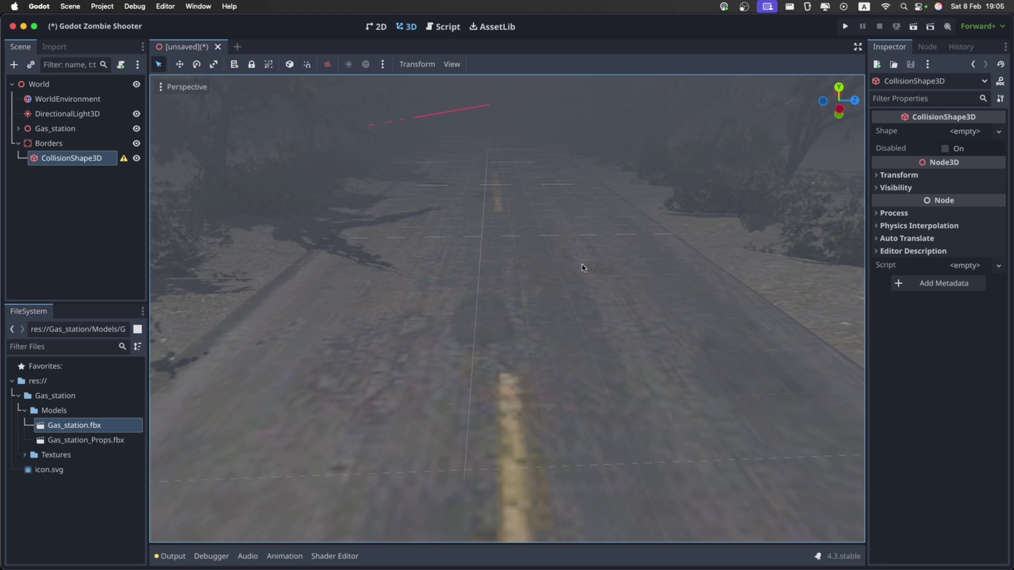
{"action": "left_click", "coordinate": [971, 132]}
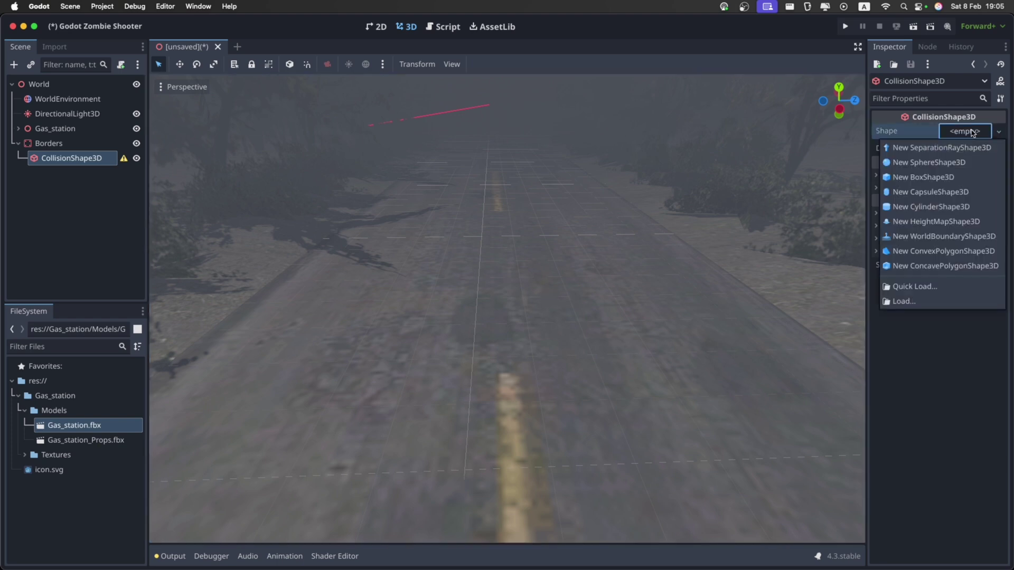
{"action": "left_click", "coordinate": [949, 238]}
Step: Enable snapping and move the world boundary shape onto one end of the road, at about x 56 m, z 21 m
{"action": "middle_click_drag", "start_coordinate": [586, 159], "coordinate": [320, 122]}
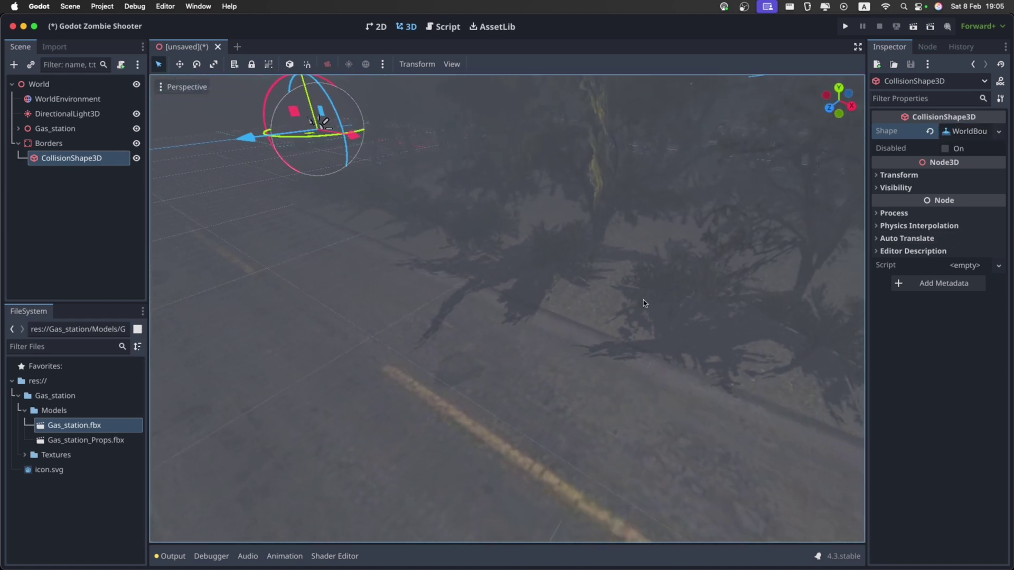
{"action": "left_click", "coordinate": [307, 64]}
{"action": "left_click_drag", "start_coordinate": [310, 136], "coordinate": [712, 525]}
{"action": "right_click_drag", "start_coordinate": [709, 355], "coordinate": [666, 375]}
{"action": "right_click_drag", "start_coordinate": [600, 354], "coordinate": [604, 352]}
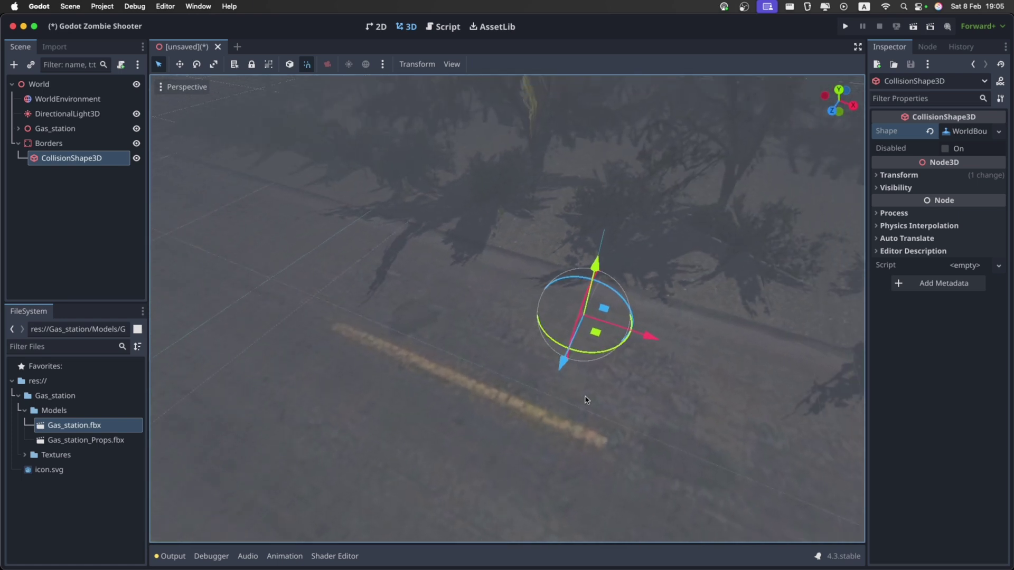
Step: Enable local space and rotate the road-end boundary 90° about Z so it stands upright facing along the road
{"action": "middle_click_drag", "start_coordinate": [586, 403], "coordinate": [465, 282]}
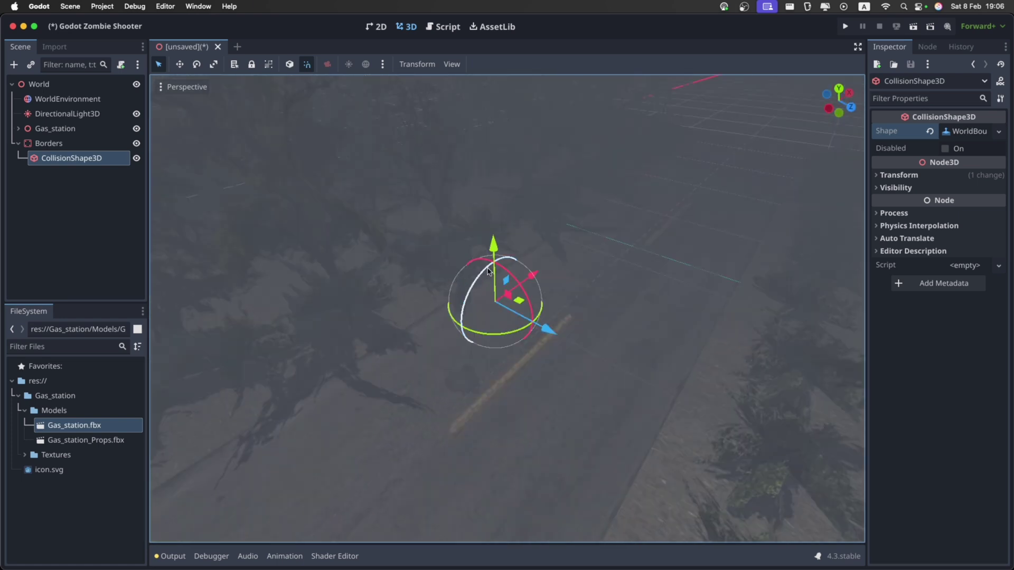
{"action": "left_click", "coordinate": [290, 65]}
{"action": "left_click_drag", "start_coordinate": [478, 281], "coordinate": [444, 342]}
{"action": "right_click_drag", "start_coordinate": [444, 343], "coordinate": [467, 298]}
{"action": "key", "text": "s"}
{"action": "key", "text": "a"}
{"action": "key", "text": "d"}
{"action": "middle_click_drag", "start_coordinate": [496, 298], "coordinate": [486, 302]}
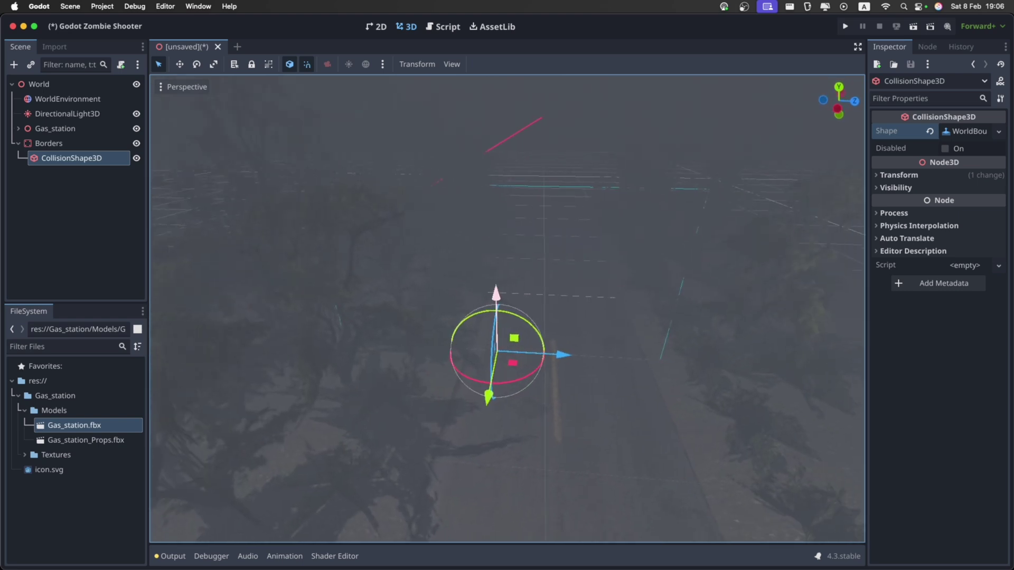
{"action": "middle_click_drag", "start_coordinate": [561, 380], "coordinate": [537, 329]}
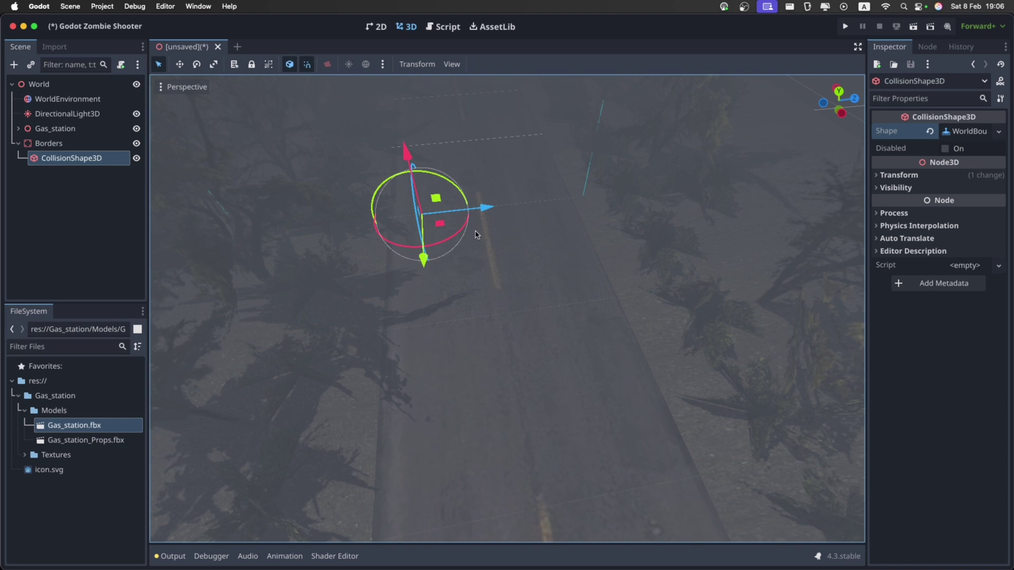
Step: Duplicate the boundary shape and reset the copy's position and rotation to 0 so it acts as the ground
{"action": "key", "text": "super+d"}
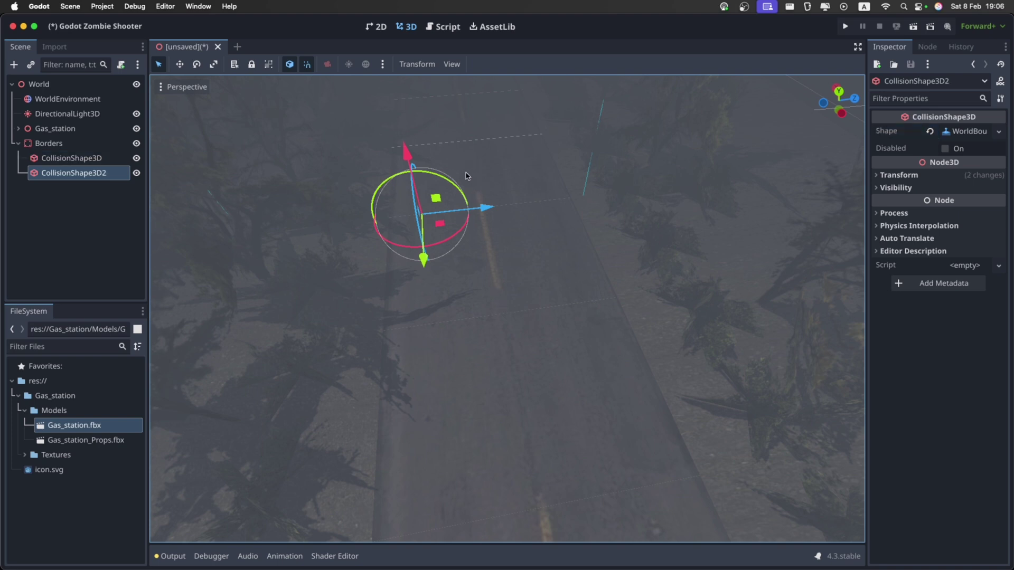
{"action": "left_click", "coordinate": [897, 174]}
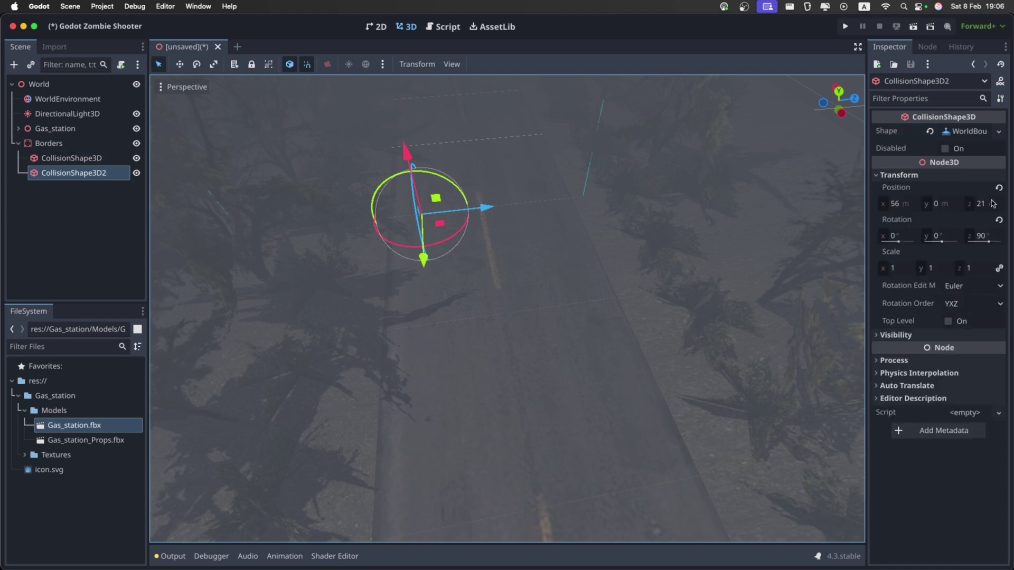
{"action": "left_click", "coordinate": [999, 220]}
Step: Examine the ground boundary around the gas station canopy, the pavement and the road
{"action": "key", "text": "f"}
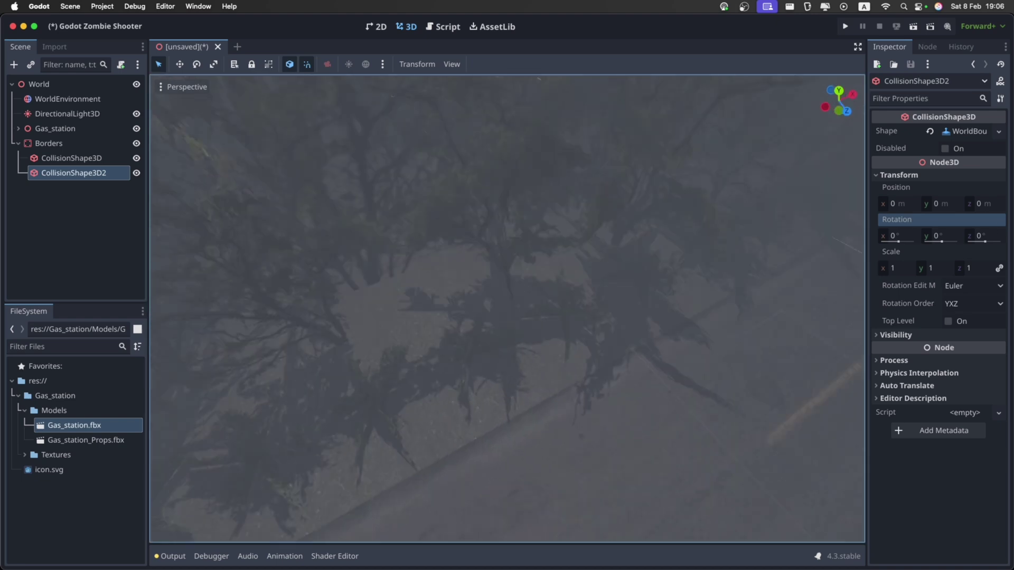
{"action": "key", "text": "w"}
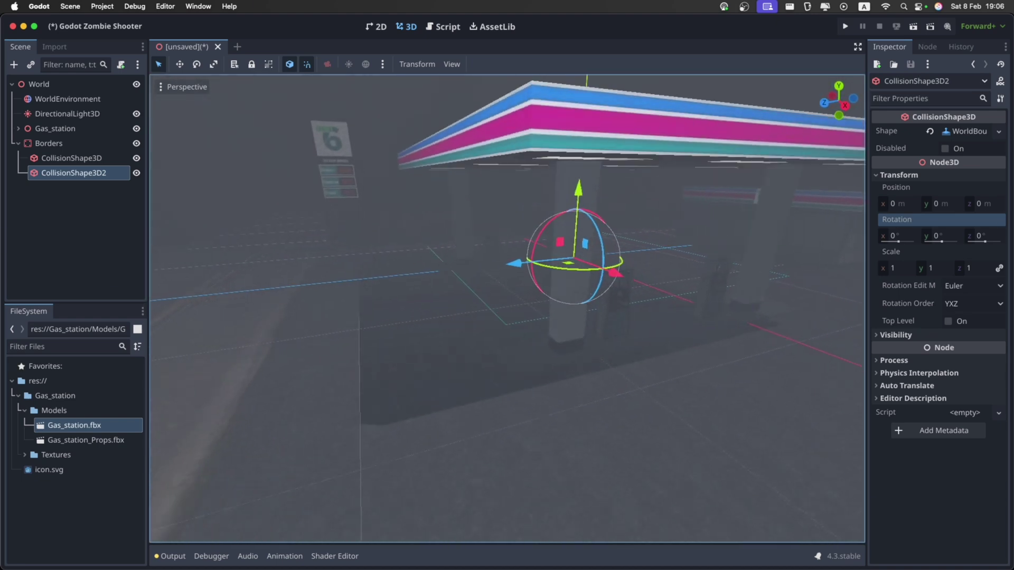
{"action": "key", "text": "e"}
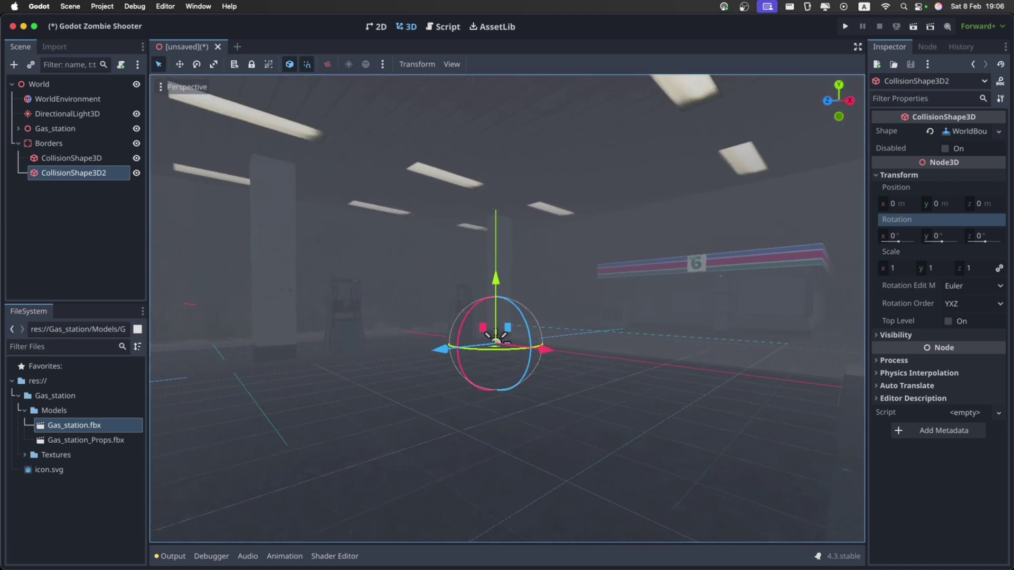
{"action": "key", "text": "s"}
{"action": "key", "text": "s"}
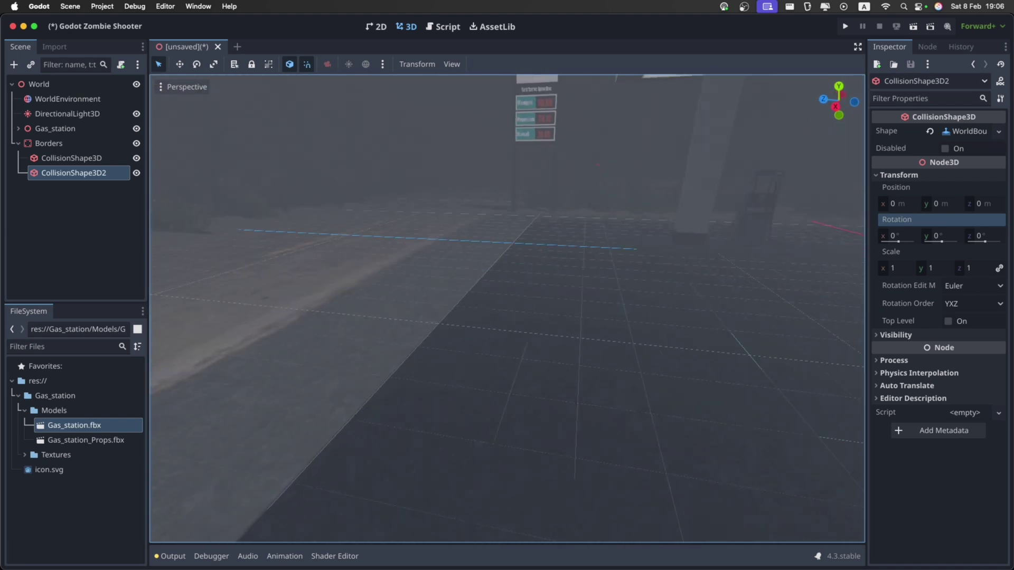
{"action": "key", "text": "w"}
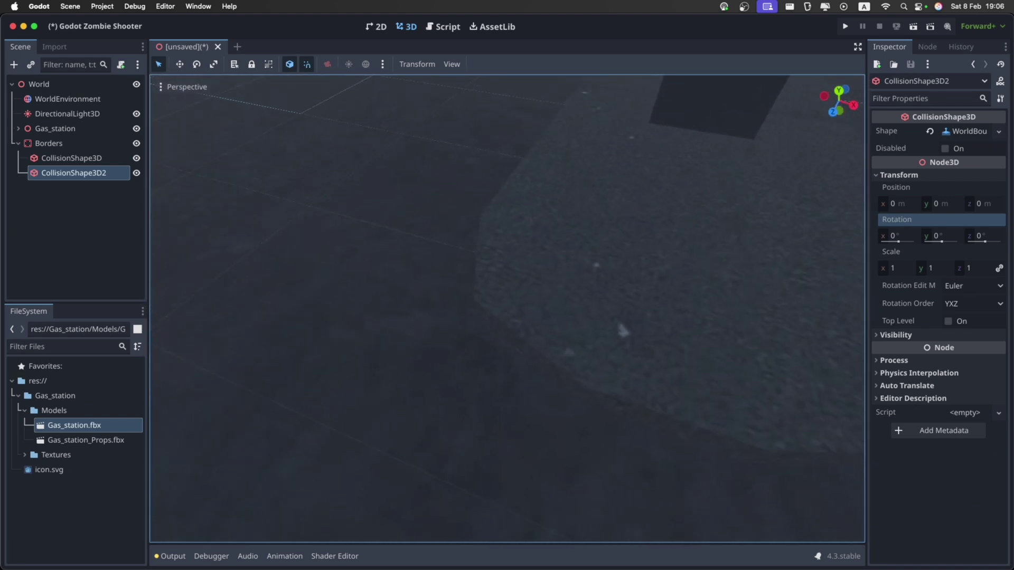
{"action": "key", "text": "s"}
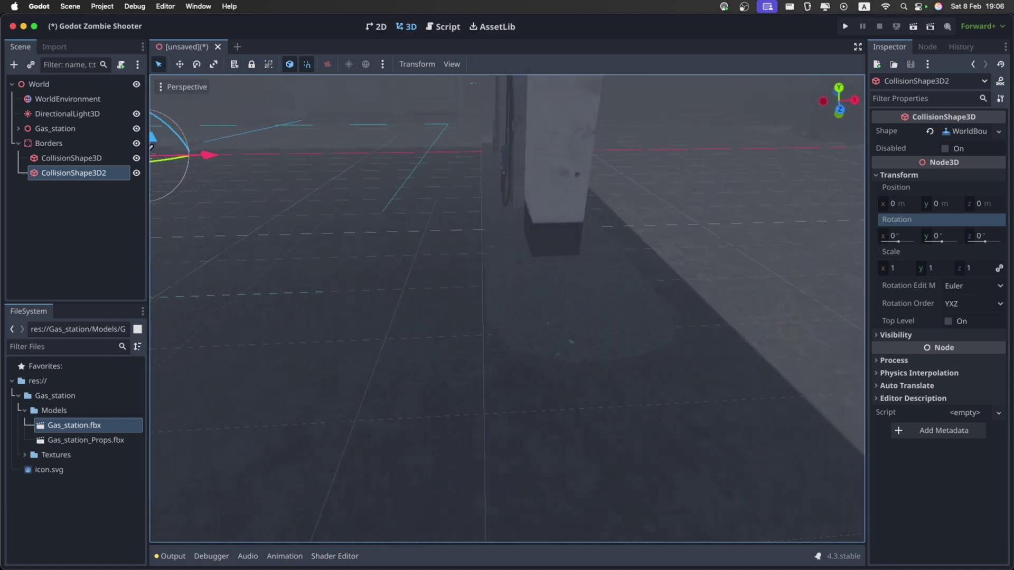
{"action": "key", "text": "s"}
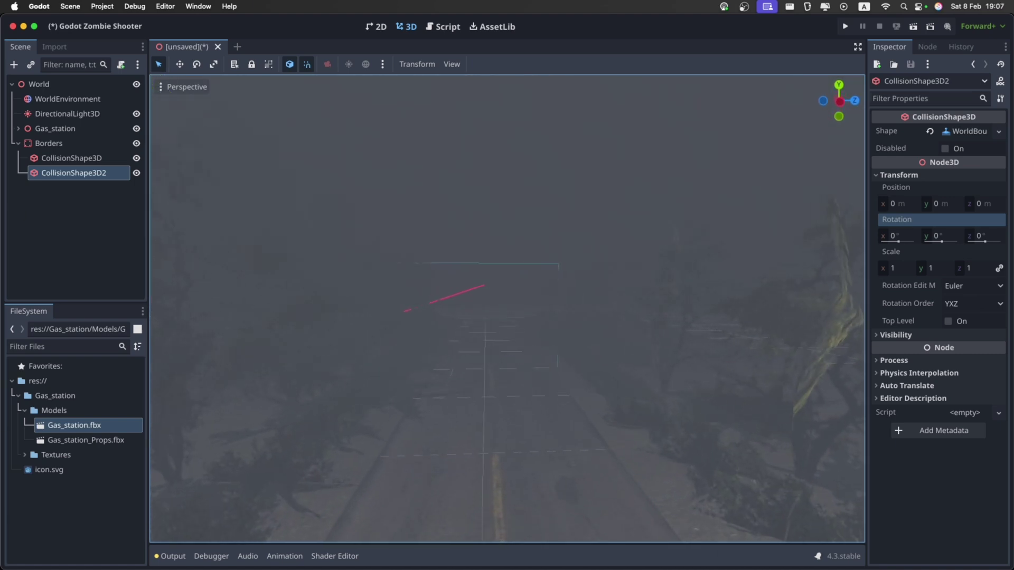
Step: Duplicate the upright road-end boundary and move the copy along the road to the opposite end
{"action": "left_click", "coordinate": [85, 159]}
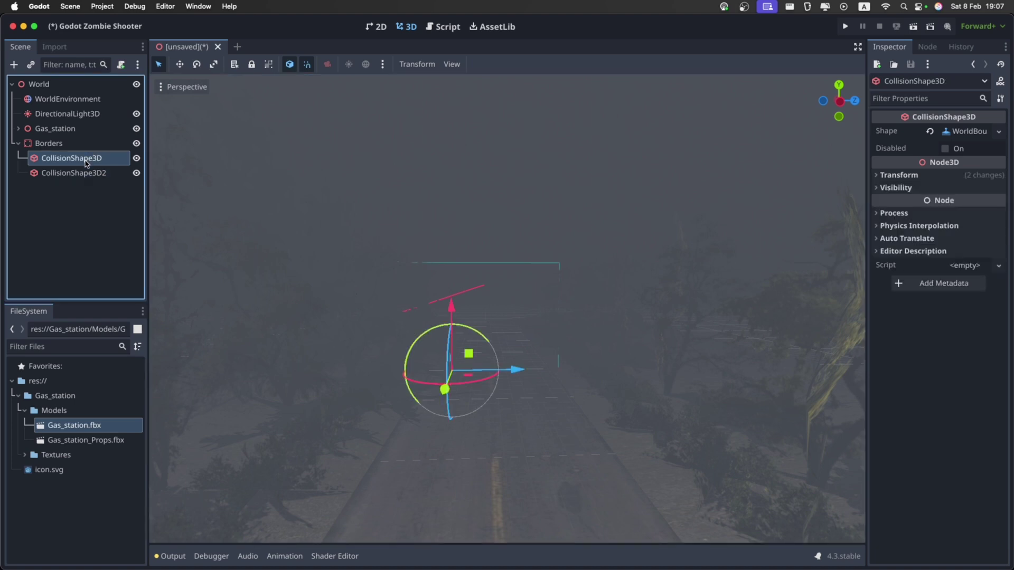
{"action": "key", "text": "super+d"}
{"action": "right_click_drag", "start_coordinate": [506, 309], "coordinate": [224, 303]}
{"action": "key", "text": "w"}
{"action": "key", "text": "w"}
{"action": "right_click_drag", "start_coordinate": [238, 243], "coordinate": [628, 288]}
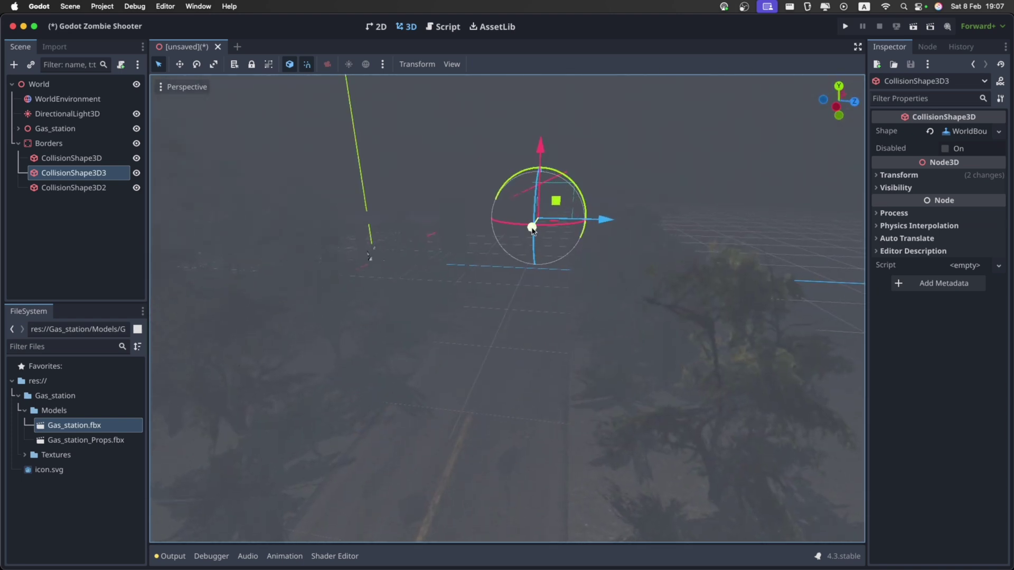
{"action": "left_click_drag", "start_coordinate": [532, 230], "coordinate": [264, 553]}
{"action": "right_click_drag", "start_coordinate": [317, 476], "coordinate": [206, 504]}
{"action": "left_click_drag", "start_coordinate": [753, 240], "coordinate": [316, 392]}
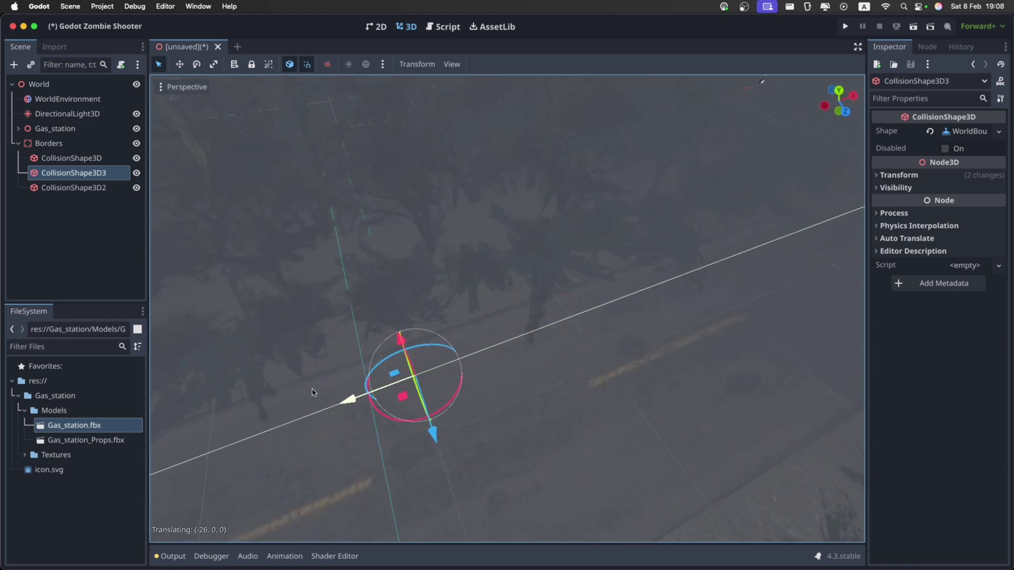
{"action": "right_click_drag", "start_coordinate": [312, 392], "coordinate": [166, 423]}
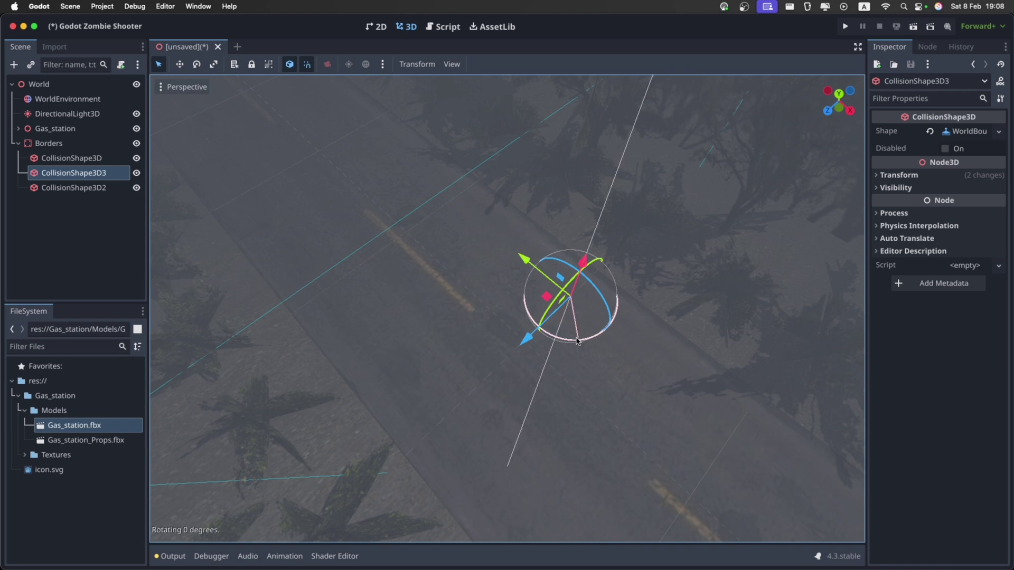
Step: Turn the copied road-end boundary 180° so it faces back along the road toward the level
{"action": "left_click_drag", "start_coordinate": [577, 342], "coordinate": [555, 242]}
{"action": "right_click_drag", "start_coordinate": [556, 241], "coordinate": [658, 227]}
{"action": "right_click_drag", "start_coordinate": [501, 254], "coordinate": [549, 388]}
Step: Duplicate the turned boundary and place the copy along the road's outer edge, rotated 90° to face the gas station side
{"action": "key", "text": "super+d"}
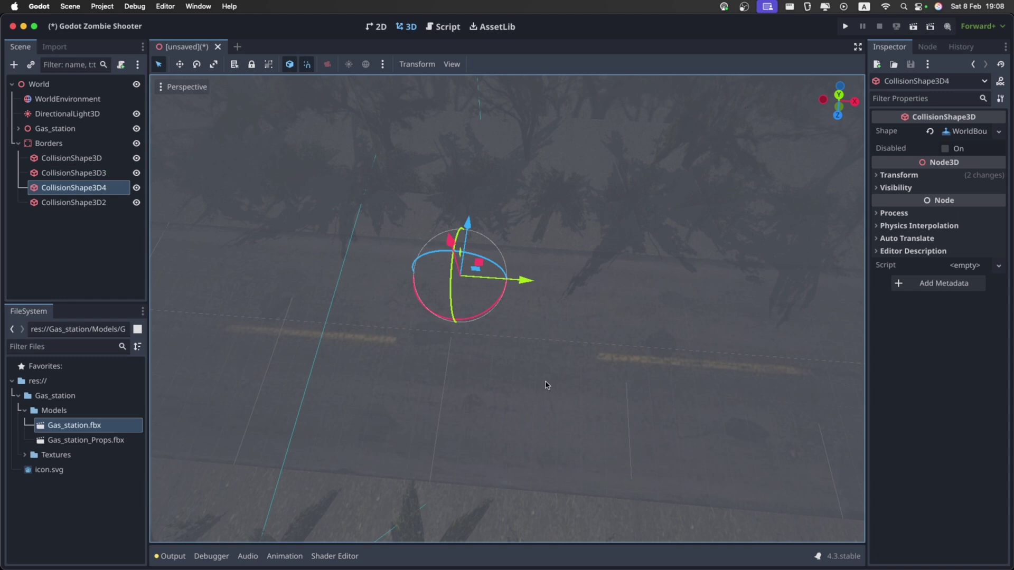
{"action": "left_click_drag", "start_coordinate": [499, 305], "coordinate": [376, 417]}
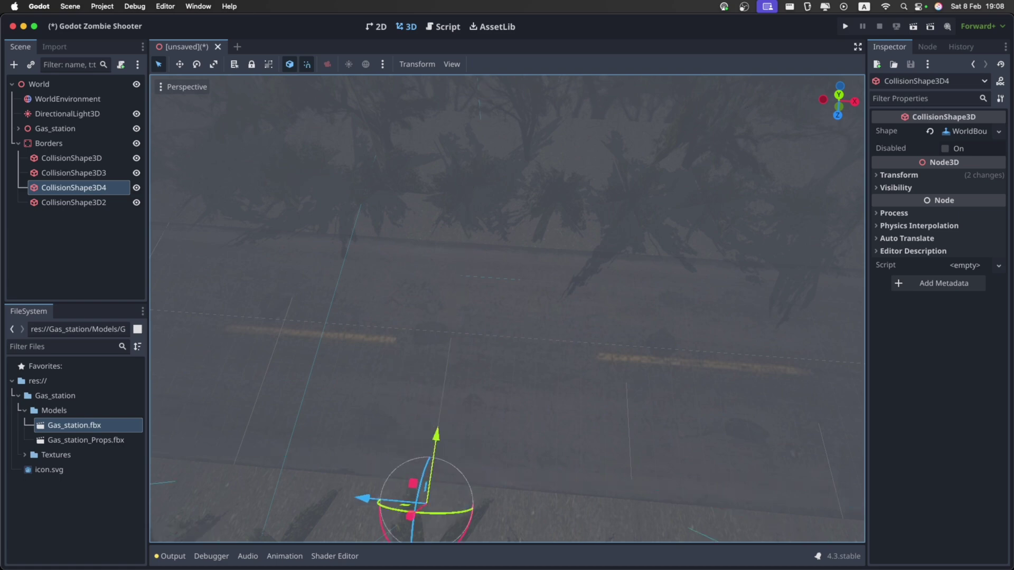
{"action": "right_click_drag", "start_coordinate": [376, 417], "coordinate": [190, 436]}
{"action": "right_click_drag", "start_coordinate": [507, 309], "coordinate": [312, 295]}
{"action": "right_click_drag", "start_coordinate": [346, 521], "coordinate": [596, 373]}
{"action": "key", "text": "w"}
{"action": "key", "text": "s"}
{"action": "key", "text": "s"}
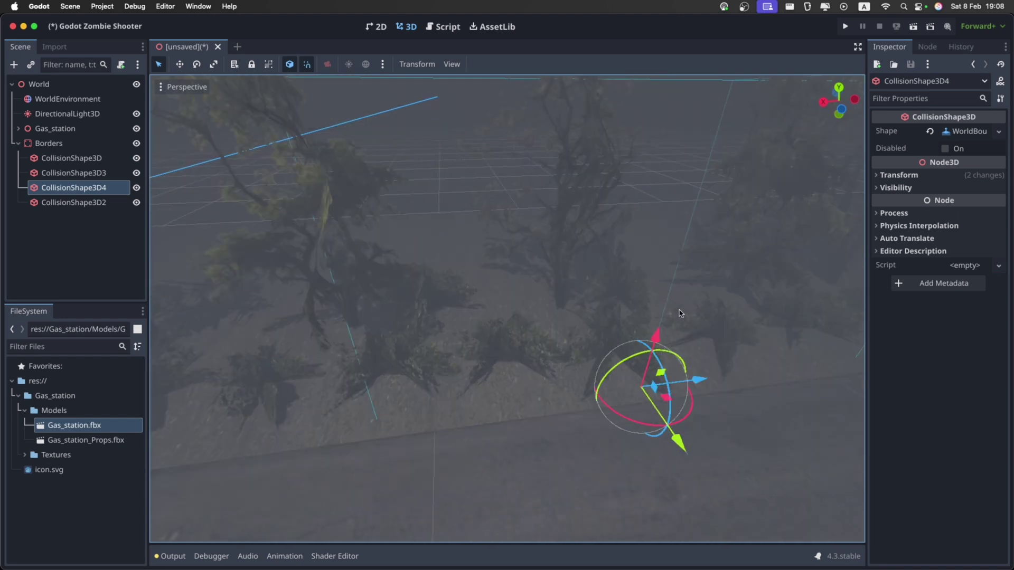
Step: Duplicate the roadside boundary shape to start another border wall
{"action": "key", "text": "ctrl+d"}
{"action": "right_click_drag", "start_coordinate": [679, 313], "coordinate": [637, 413]}
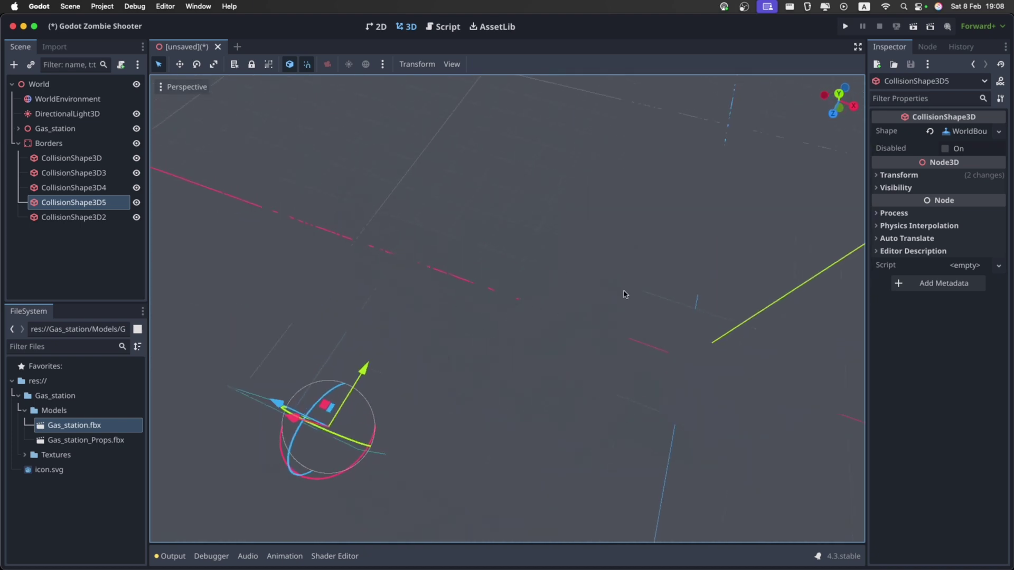
{"action": "right_click_drag", "start_coordinate": [580, 296], "coordinate": [583, 296]}
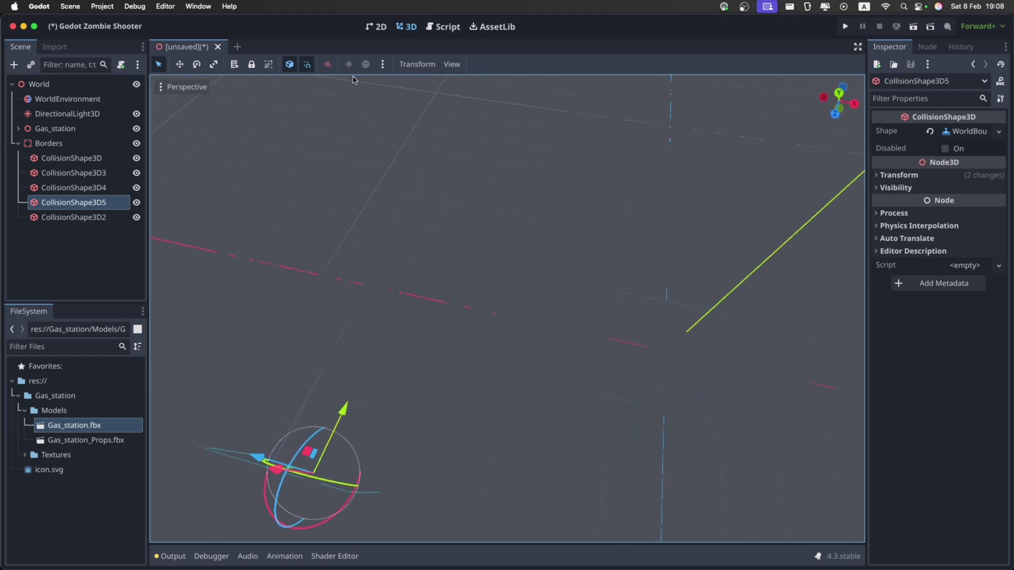
Step: Turn off View Environment for the 3D viewport so the level displays without fog
{"action": "left_click", "coordinate": [186, 87]}
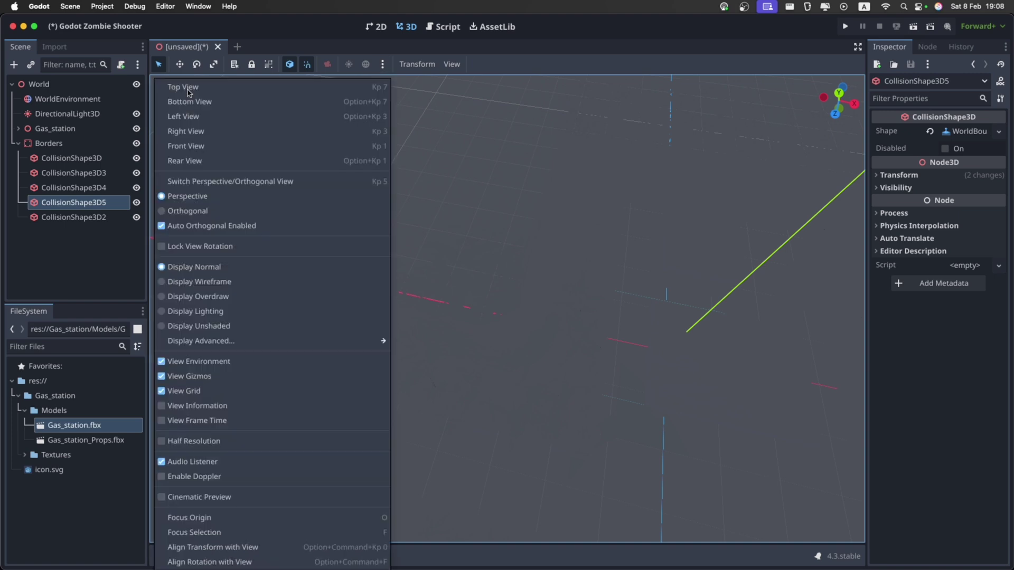
{"action": "left_click", "coordinate": [180, 363]}
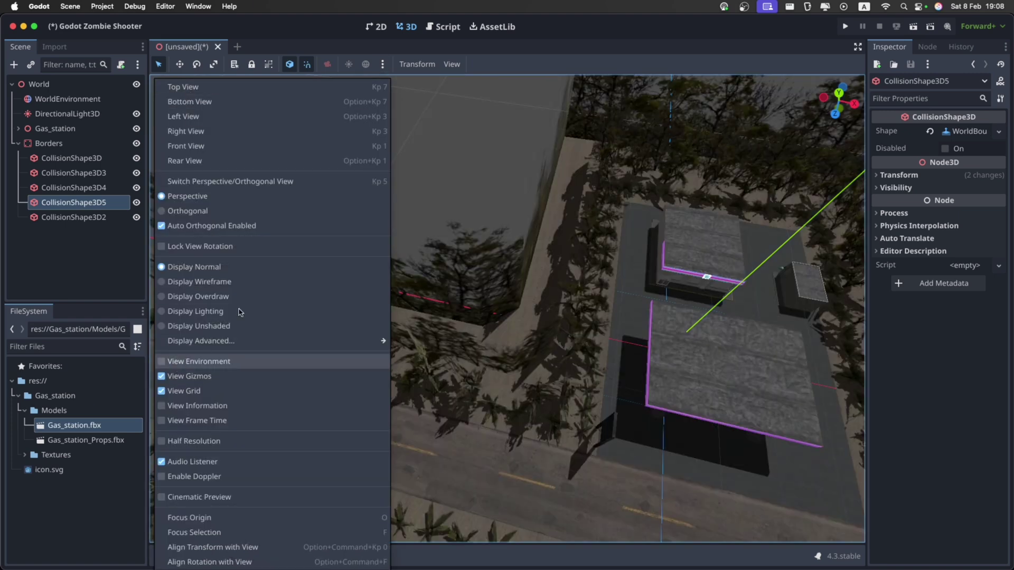
{"action": "left_click", "coordinate": [495, 69]}
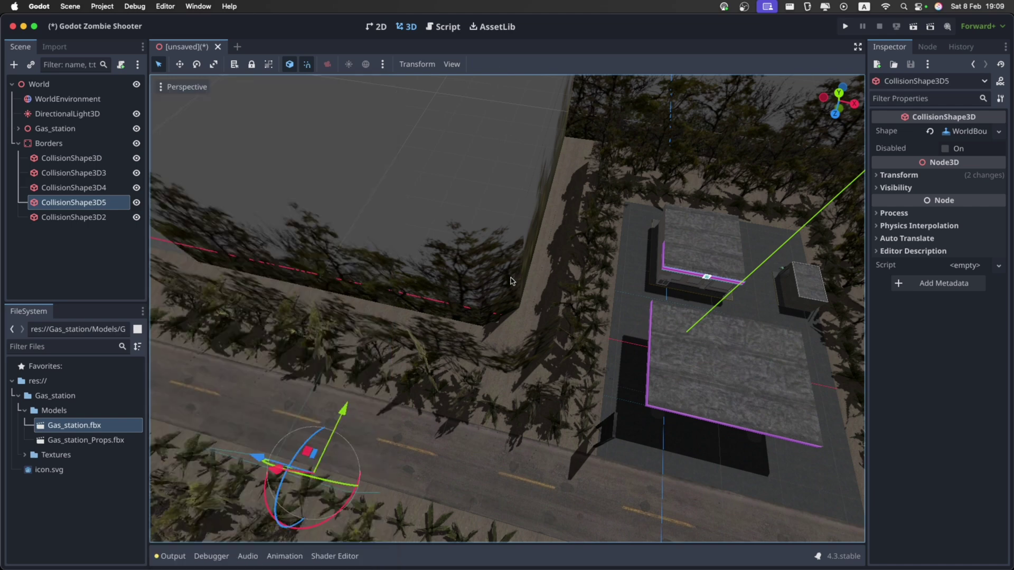
Step: In top view, move the duplicated boundary shape behind the gas station and rotate it 180° to face the road
{"action": "right_click_drag", "start_coordinate": [484, 266], "coordinate": [490, 291]}
{"action": "key", "text": "s"}
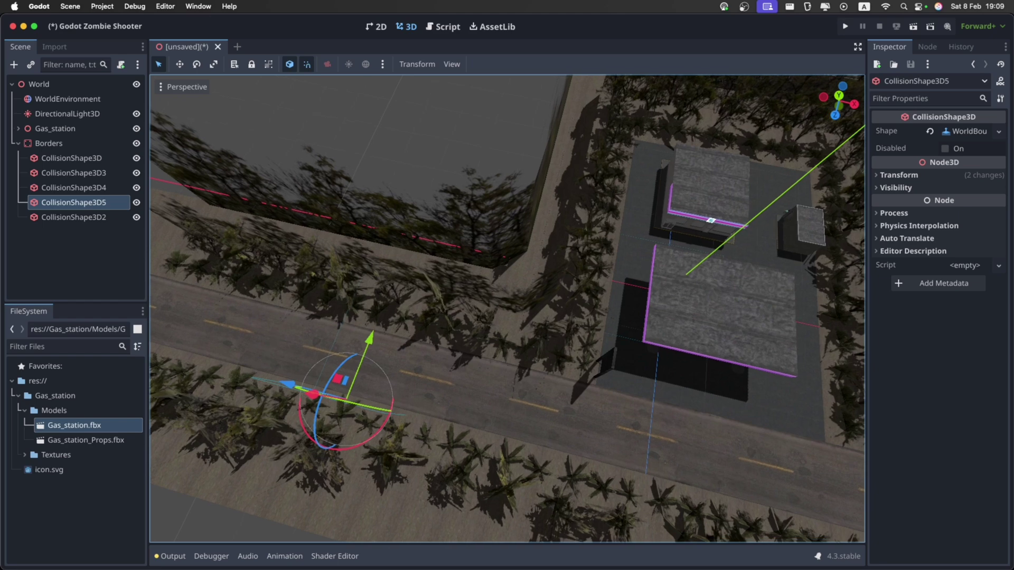
{"action": "left_click", "coordinate": [839, 98]}
{"action": "scroll", "coordinate": [612, 227], "scroll_direction": "down", "scroll_amount": 5}
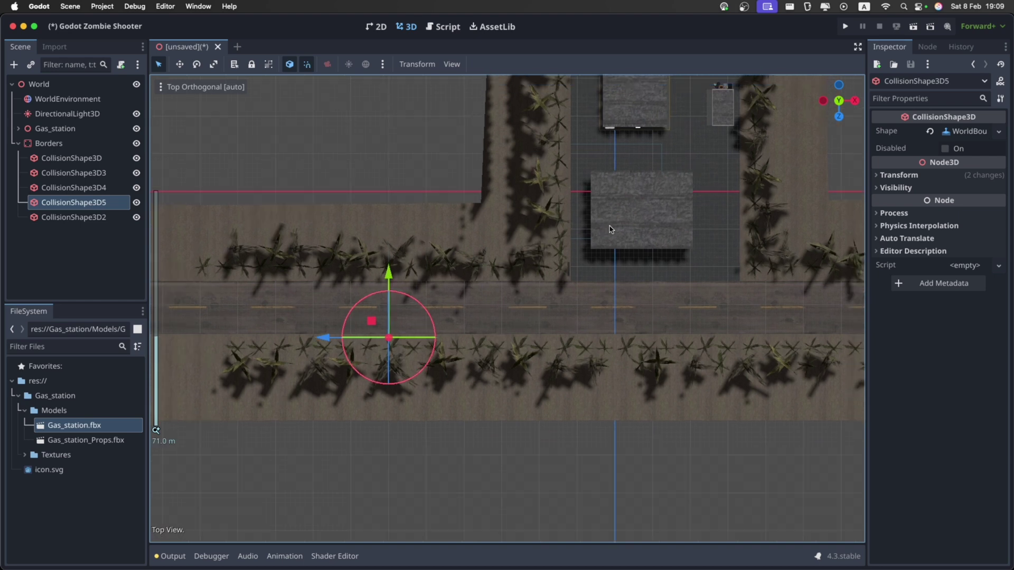
{"action": "scroll", "coordinate": [609, 226], "scroll_direction": "down", "scroll_amount": 2}
{"action": "middle_click_drag", "start_coordinate": [627, 226], "coordinate": [611, 313], "text": "shift"}
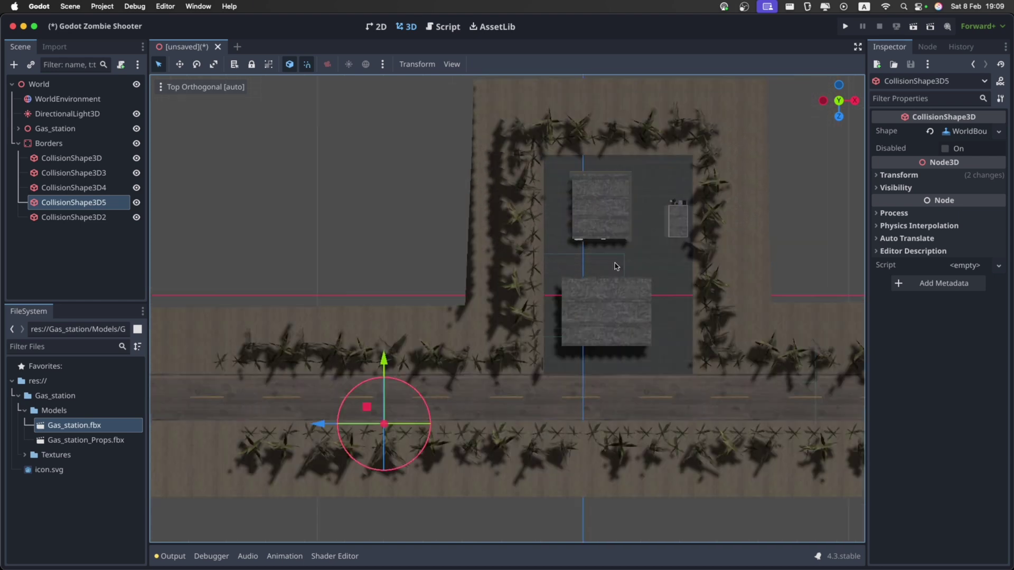
{"action": "middle_click_drag", "start_coordinate": [616, 265], "coordinate": [612, 279], "text": "shift"}
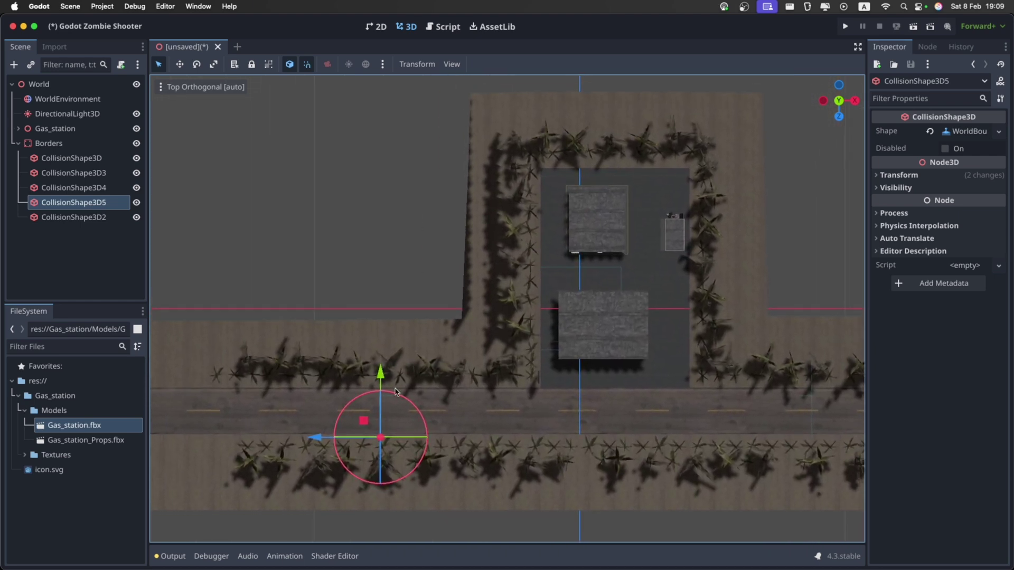
{"action": "left_click_drag", "start_coordinate": [364, 421], "coordinate": [596, 150]}
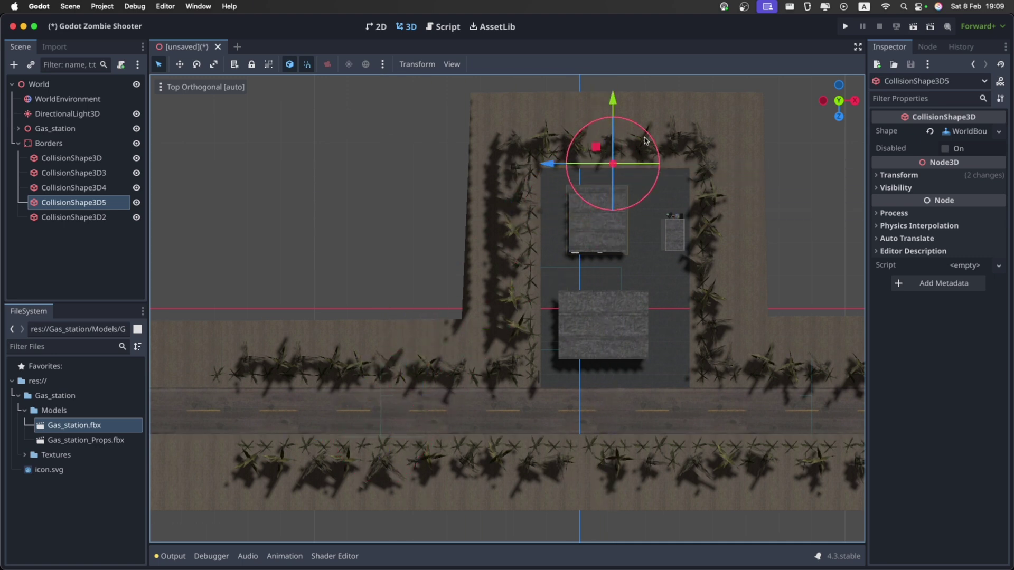
{"action": "left_click_drag", "start_coordinate": [645, 131], "coordinate": [569, 209]}
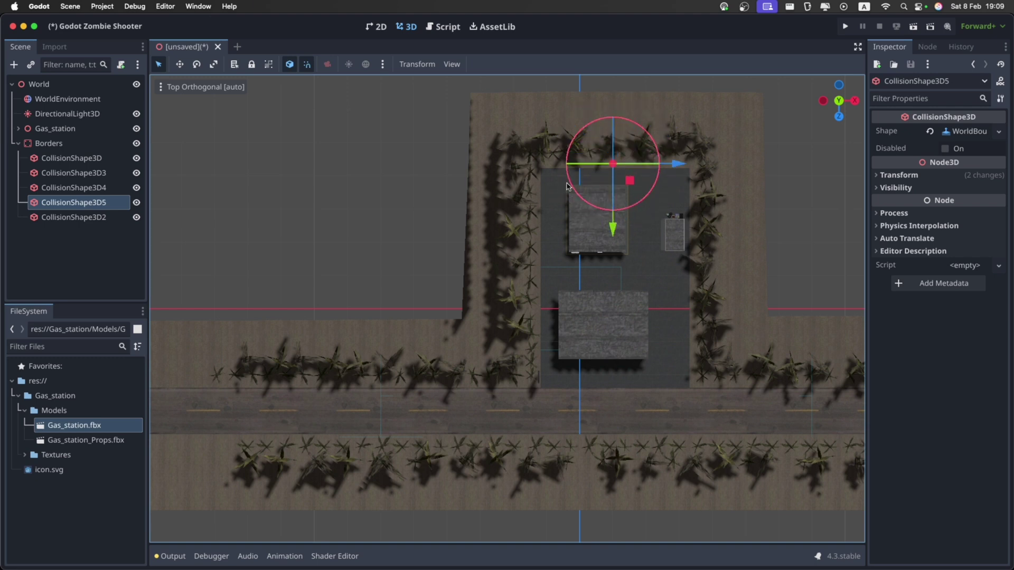
{"action": "left_click", "coordinate": [664, 274]}
Step: Duplicate CollisionShape3D2 under Borders and assign a new BoxShape3D to the copy
{"action": "middle_click_drag", "start_coordinate": [671, 274], "coordinate": [580, 258], "text": "shift"}
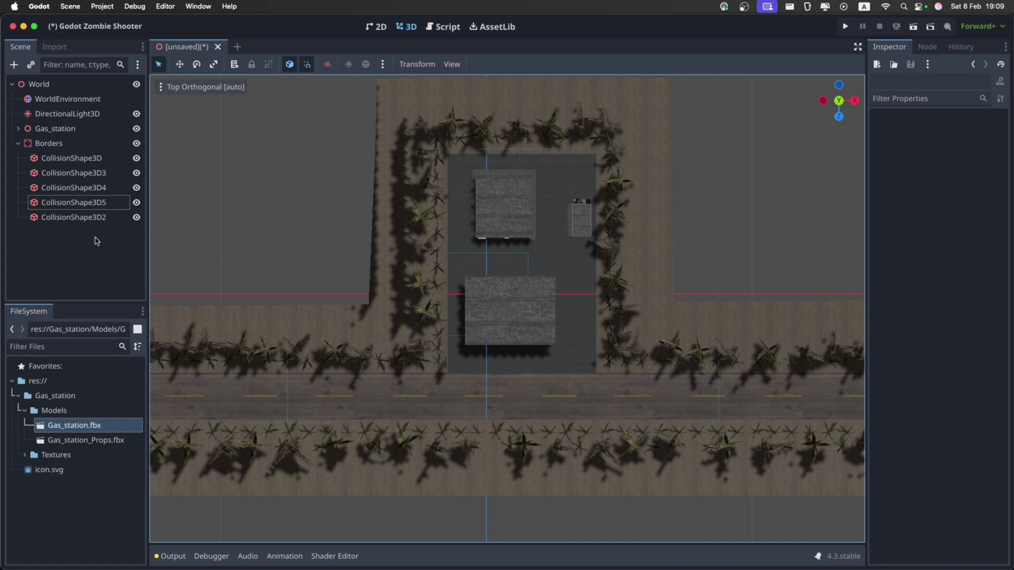
{"action": "left_click", "coordinate": [70, 218]}
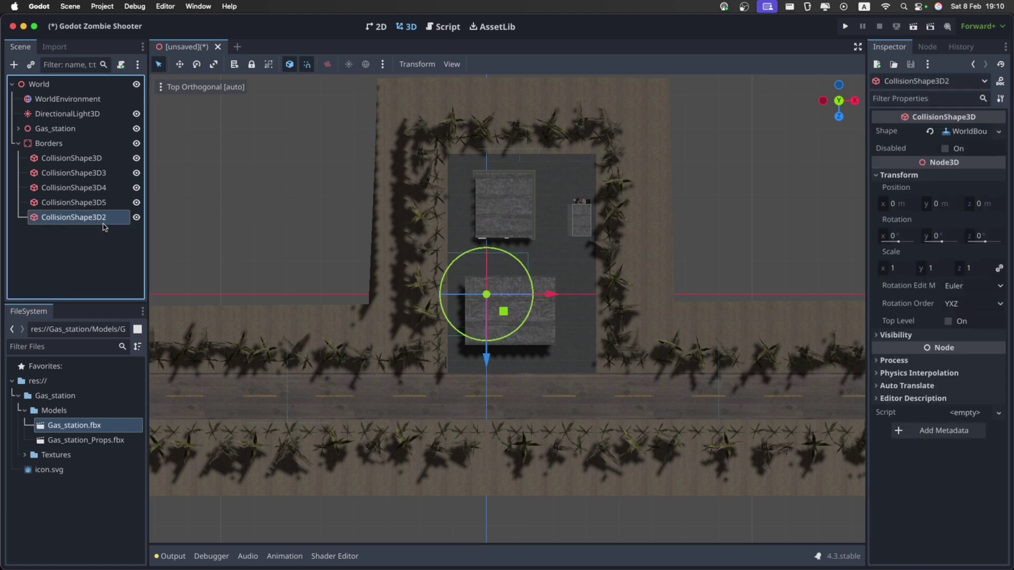
{"action": "key", "text": "super+d"}
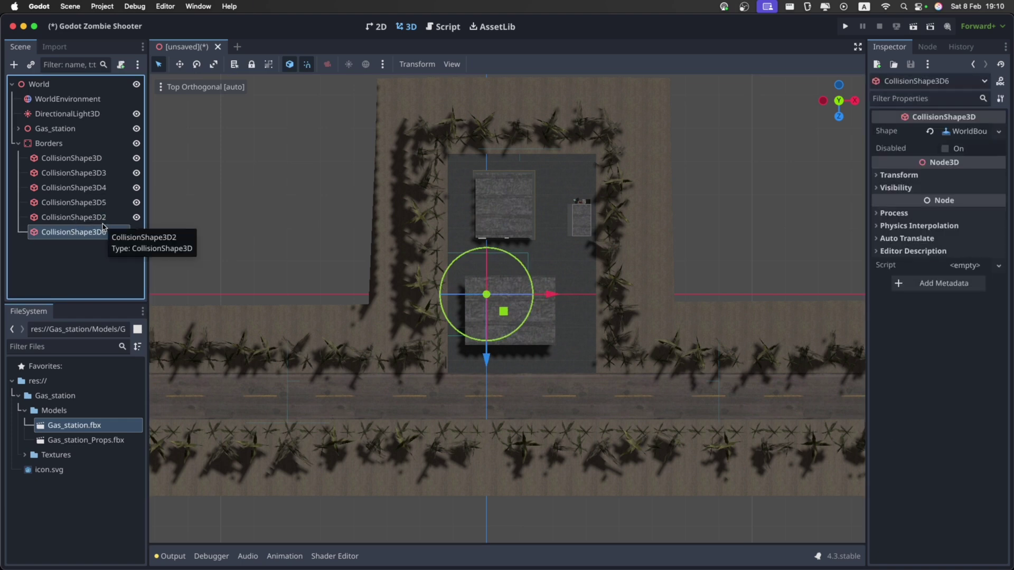
{"action": "left_click", "coordinate": [998, 132]}
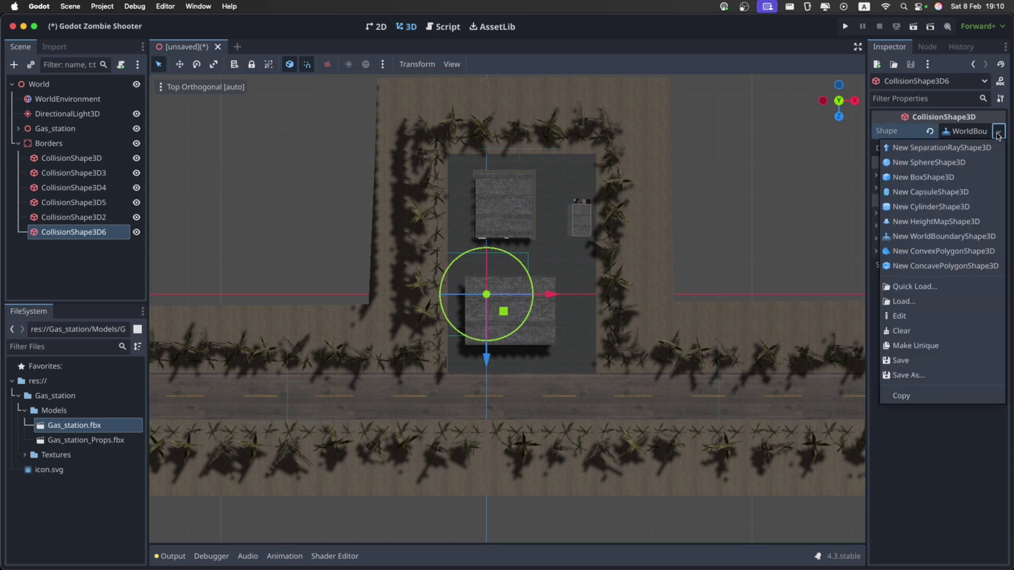
{"action": "left_click", "coordinate": [925, 178]}
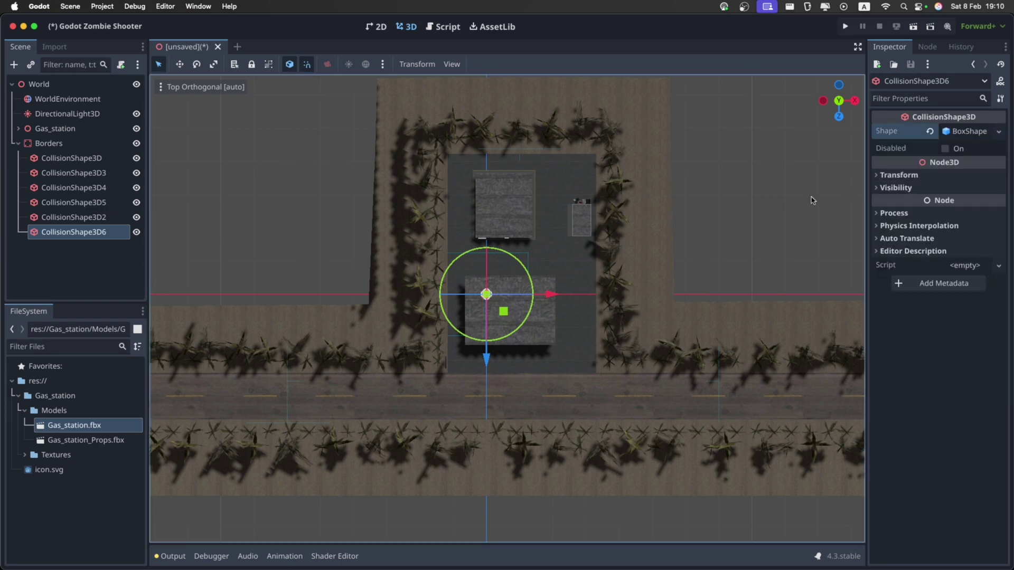
{"action": "scroll", "coordinate": [523, 322], "scroll_direction": "up", "scroll_amount": 6}
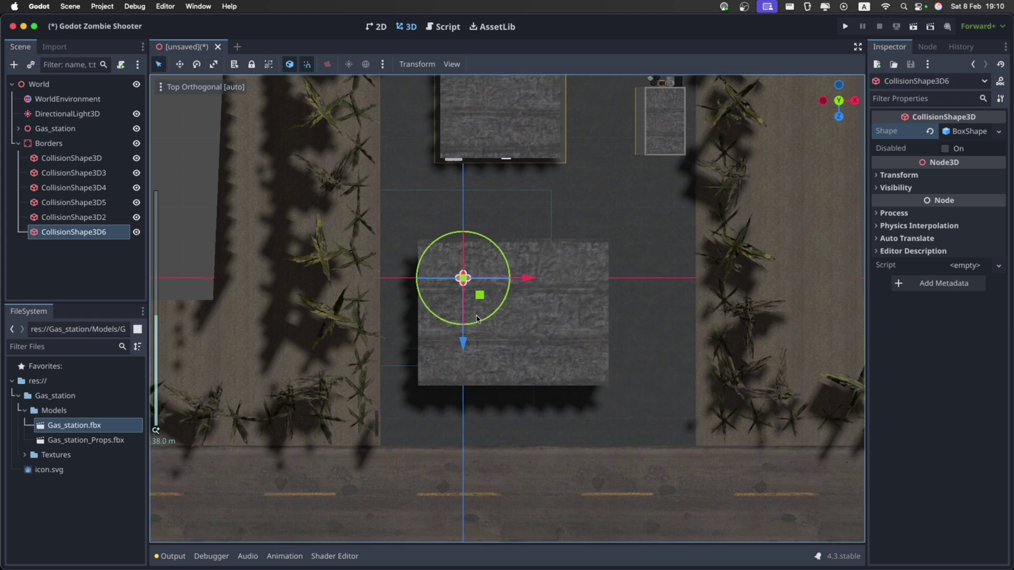
{"action": "scroll", "coordinate": [457, 311], "scroll_direction": "up", "scroll_amount": 1}
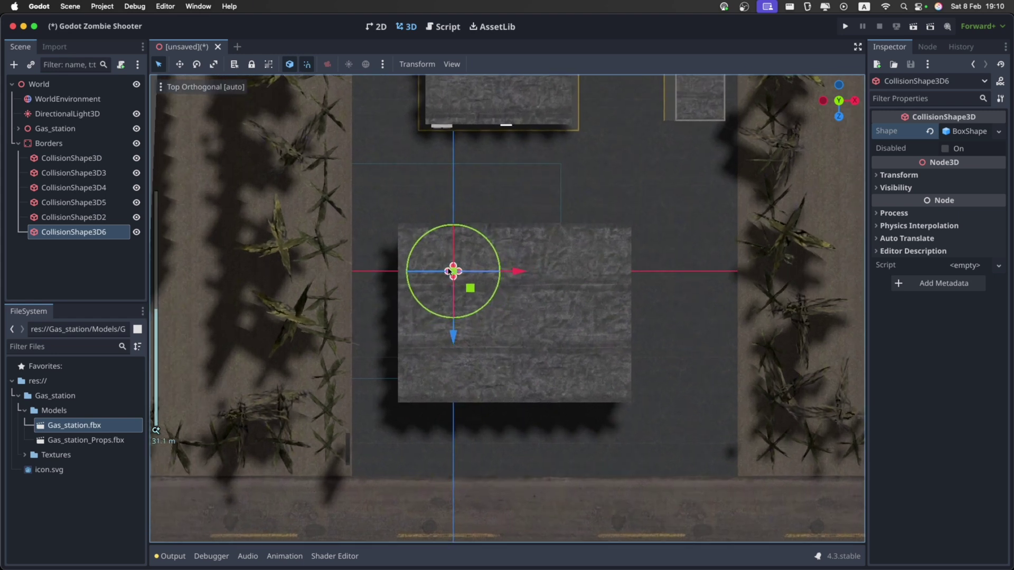